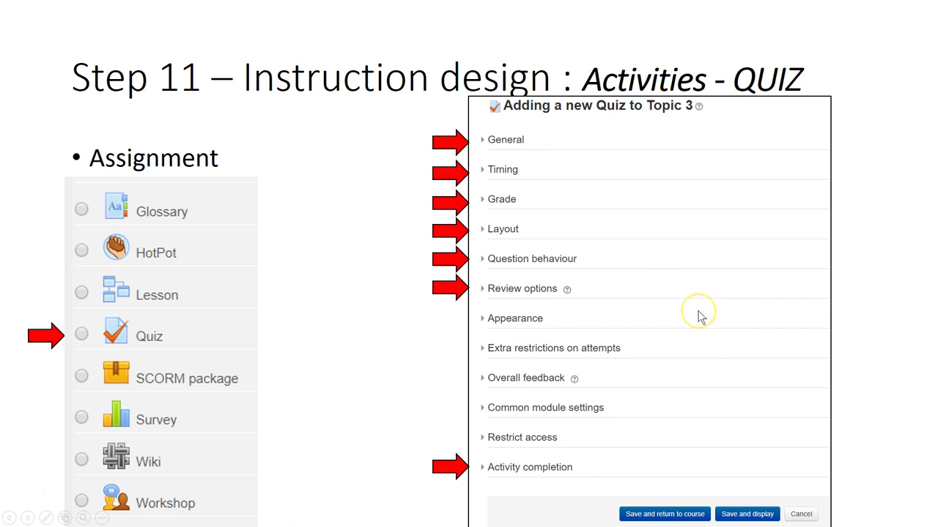
# Switch to the 01082018 UMSKAL - DLTS course page in the browser and open its question bank categories from course administration.
pyautogui.hotkey('alt', 'Tab')
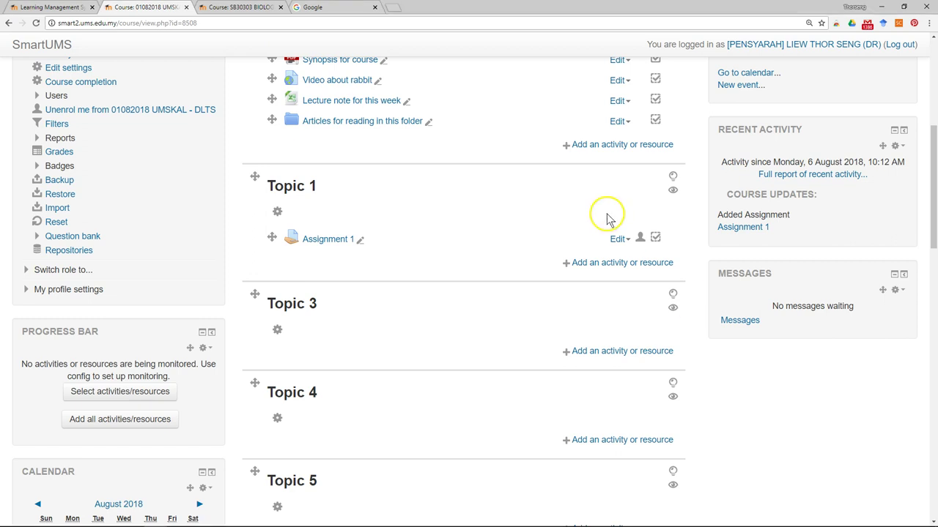
pyautogui.scroll(5, 560, 245)
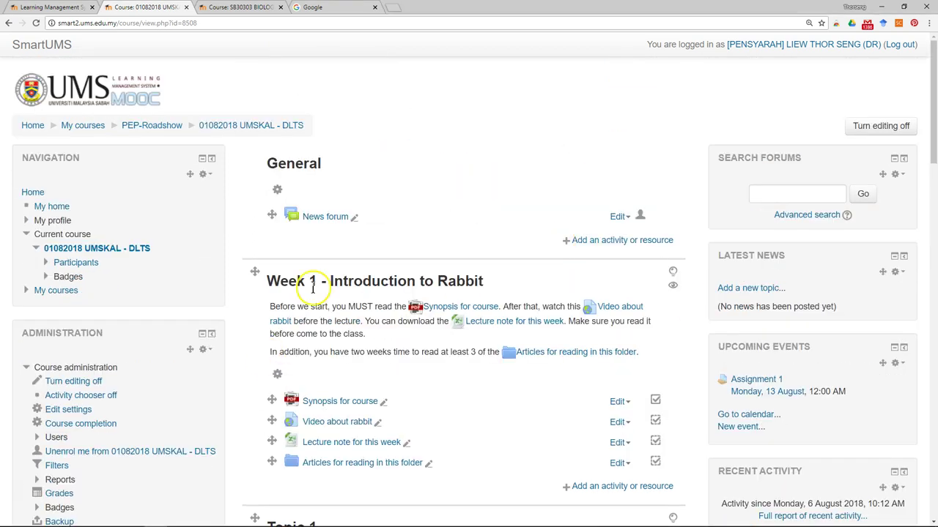
pyautogui.scroll(-6, 267, 180)
pyautogui.scroll(3, 222, 183)
pyautogui.moveTo(21, 140); pyautogui.dragTo(110, 147)
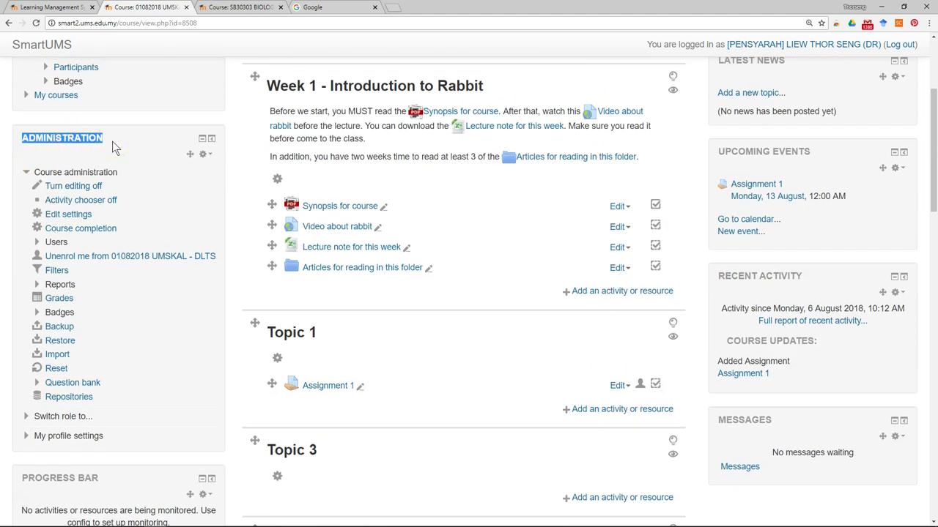
pyautogui.click(39, 384)
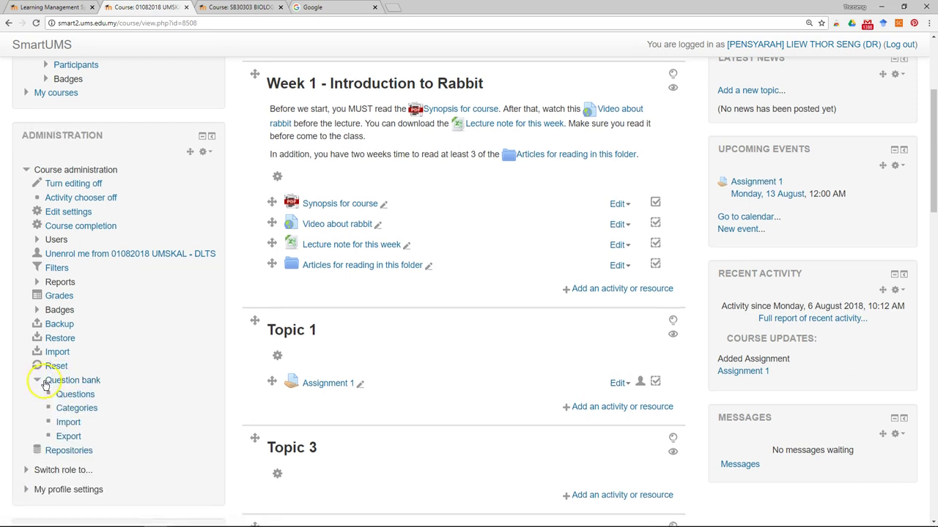
pyautogui.scroll(-3, 44, 387)
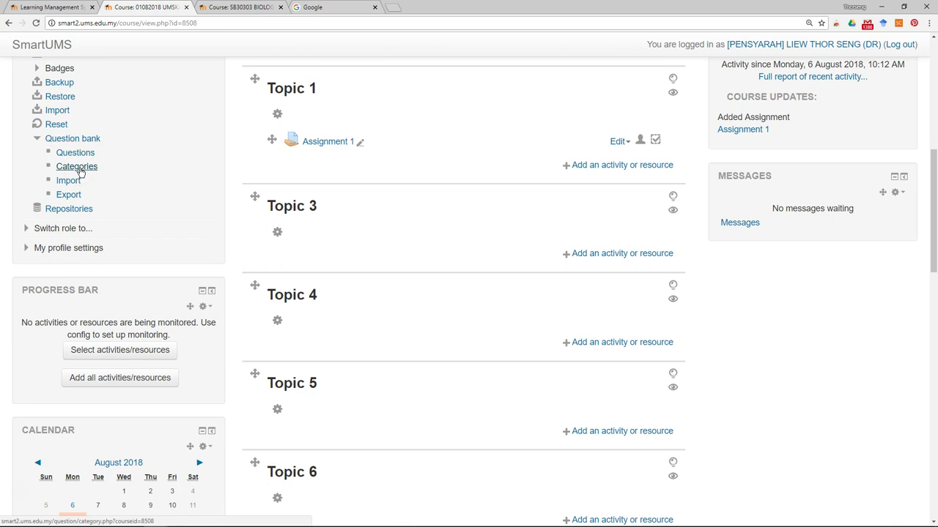
pyautogui.click(77, 168)
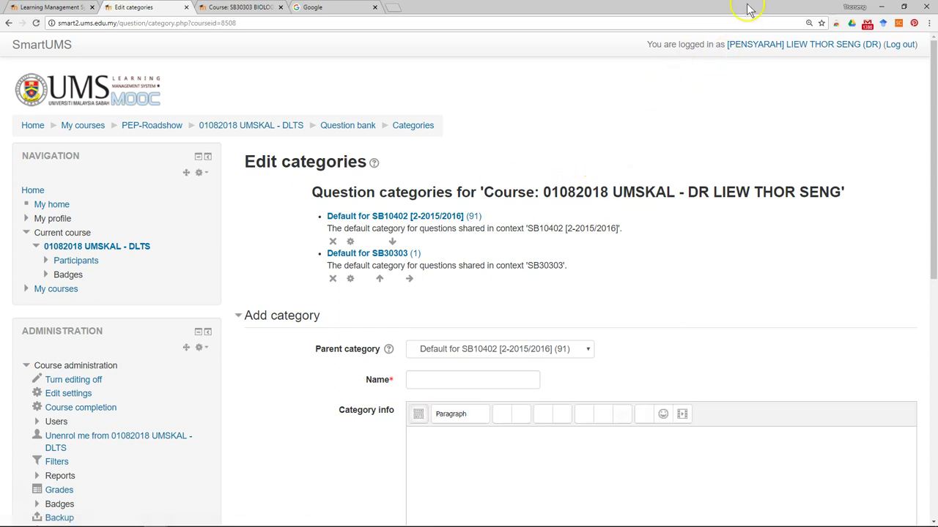
# Arrange the browser window side by side with the Word document Document30 containing the quiz questions.
pyautogui.click(904, 7)
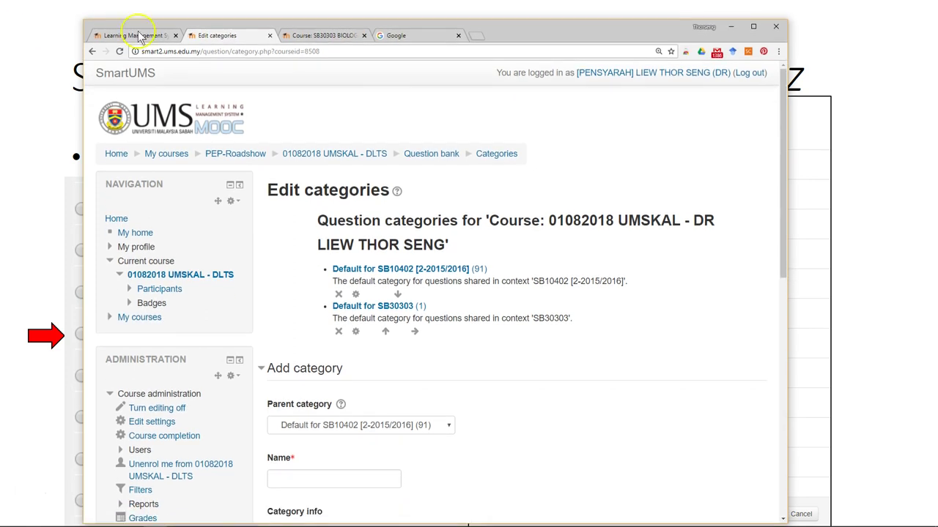
pyautogui.moveTo(323, 20); pyautogui.dragTo(2, 44)
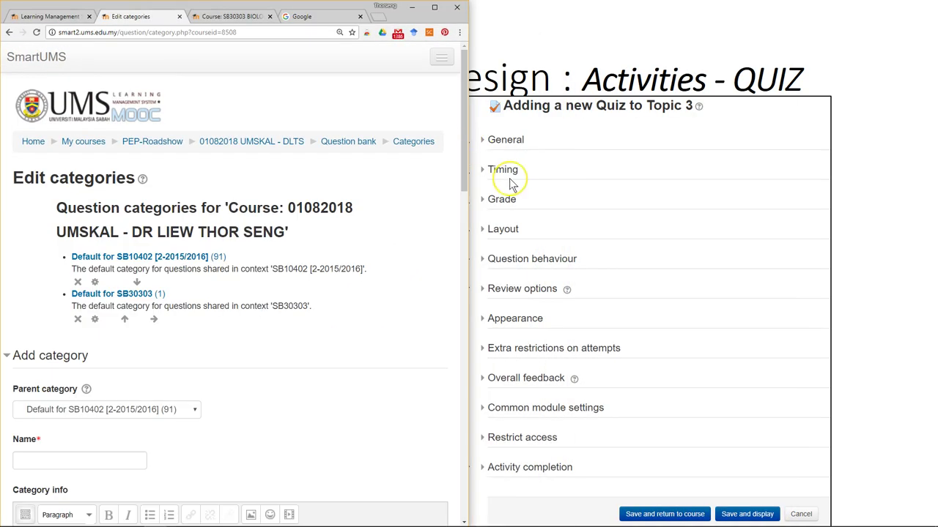
pyautogui.hotkey('alt', 'Tab')
pyautogui.hotkey('alt', 'Tab')
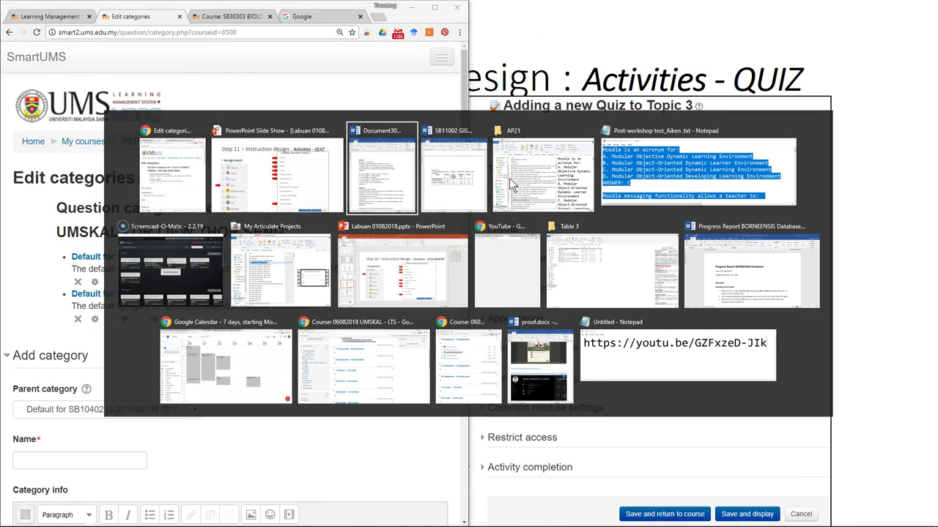
pyautogui.hotkey('alt', 'Tab')
pyautogui.hotkey('alt', 'Tab')
pyautogui.hotkey('alt', 'Tab')
pyautogui.hotkey('alt', 'Tab')
pyautogui.hotkey('alt', 'Tab')
pyautogui.hotkey('alt', 'Tab')
pyautogui.hotkey('alt', 'Tab')
pyautogui.hotkey('alt', 'Tab')
pyautogui.hotkey('alt', 'Tab')
pyautogui.hotkey('alt', 'Tab')
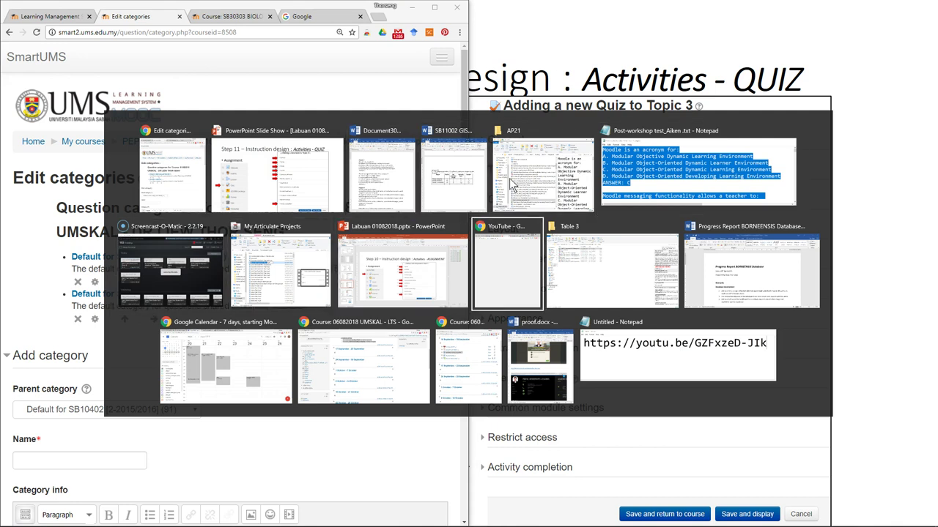
pyautogui.hotkey('alt', 'Tab')
pyautogui.hotkey('alt', 'Tab')
pyautogui.hotkey('alt', 'Tab')
pyautogui.hotkey('alt', 'Tab')
pyautogui.hotkey('alt', 'Tab')
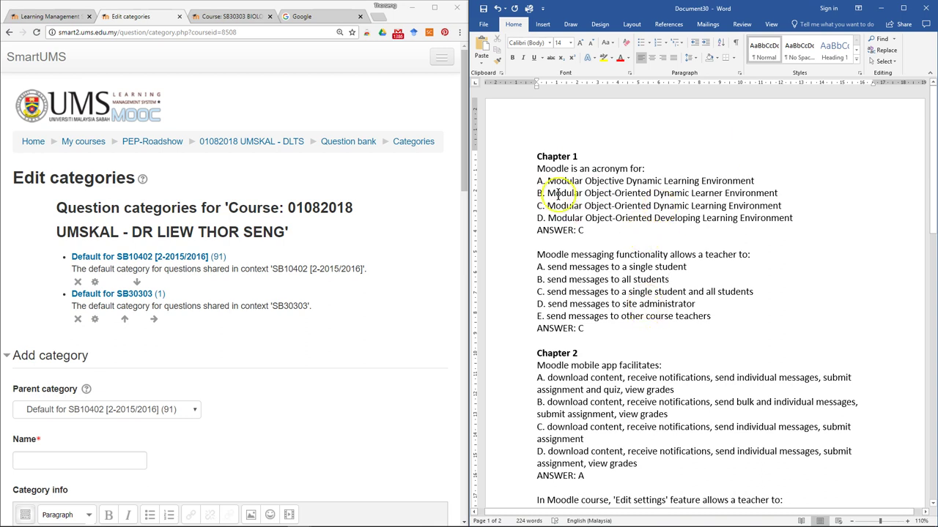
# Look through the quiz questions in the Word document and examine how they are grouped under the Chapter 1 and Chapter 2 headings.
pyautogui.scroll(-3, 568, 292)
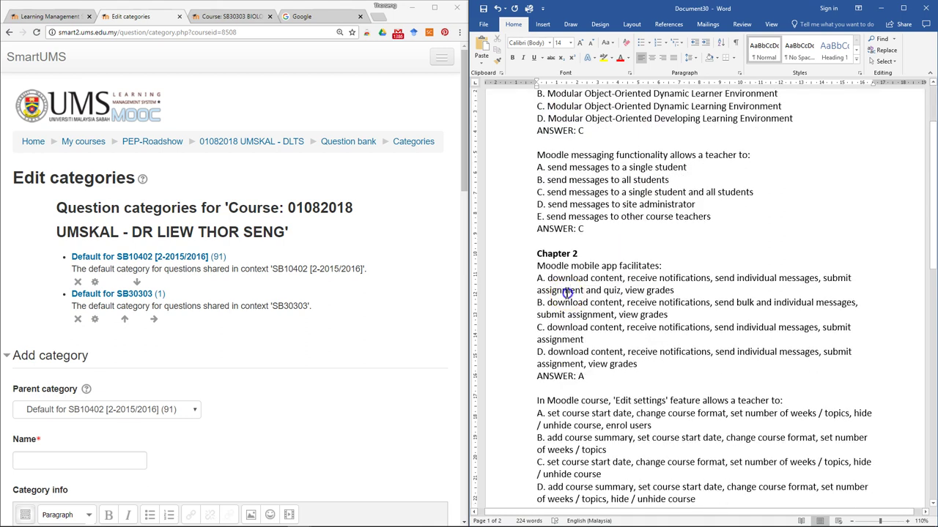
pyautogui.scroll(-3, 570, 300)
pyautogui.scroll(6, 575, 314)
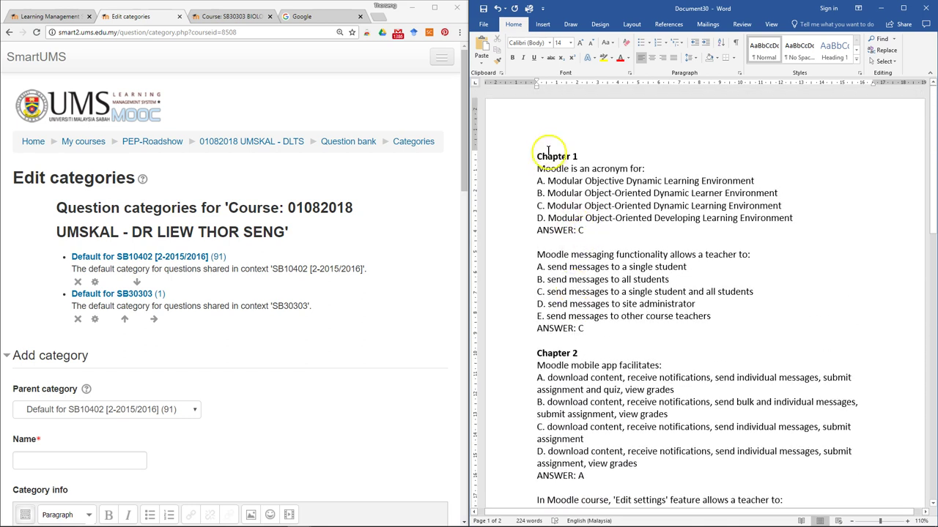
pyautogui.moveTo(580, 156); pyautogui.dragTo(531, 156)
pyautogui.moveTo(582, 353); pyautogui.dragTo(534, 358)
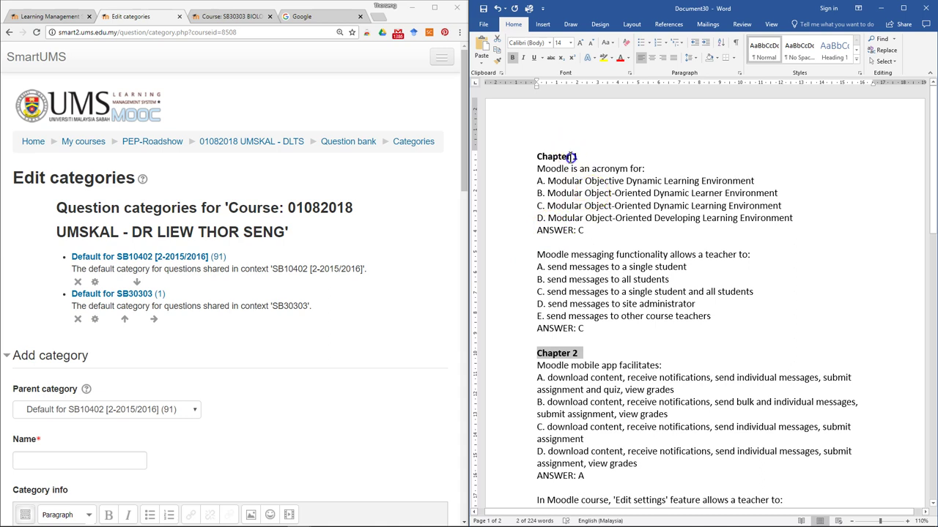
pyautogui.moveTo(578, 156); pyautogui.dragTo(531, 159)
pyautogui.moveTo(537, 353); pyautogui.dragTo(578, 354)
# Add a question category named Chapter 1 under the parent category Default for SB10402 [2-2015/2016], leaving the category info empty.
pyautogui.scroll(-2, 191, 275)
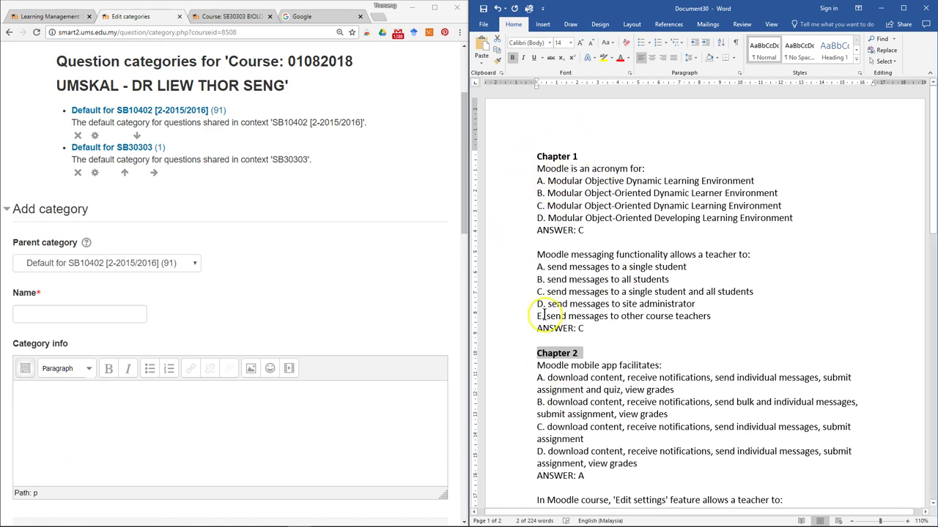
pyautogui.click(60, 311)
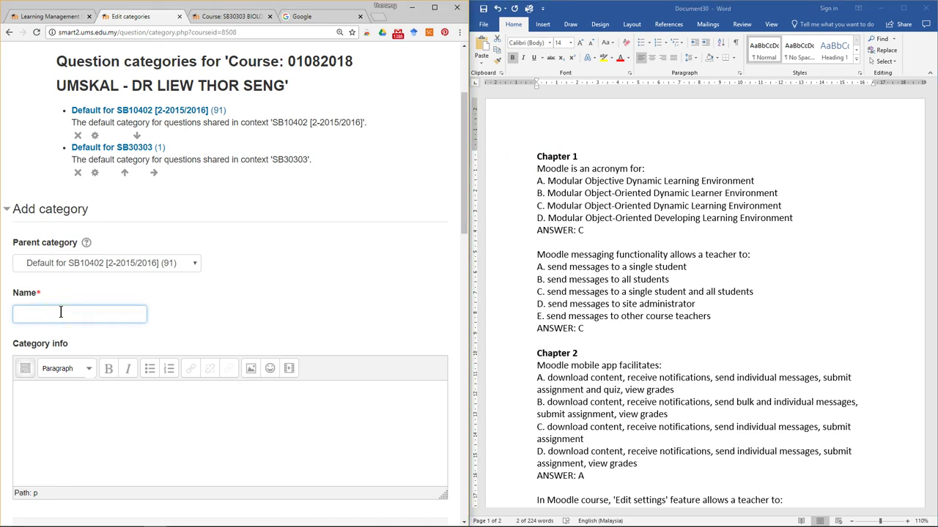
pyautogui.write('Chapter')
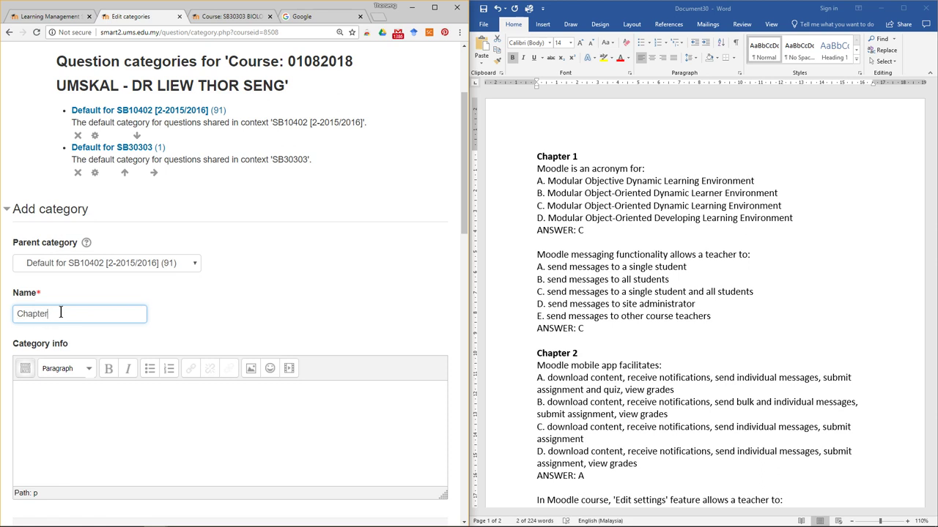
pyautogui.click(88, 415)
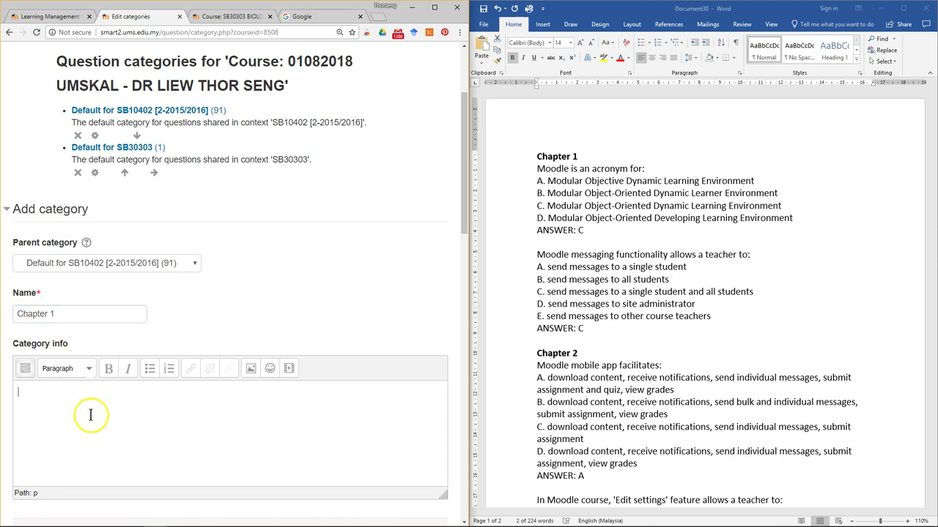
pyautogui.scroll(-2, 89, 412)
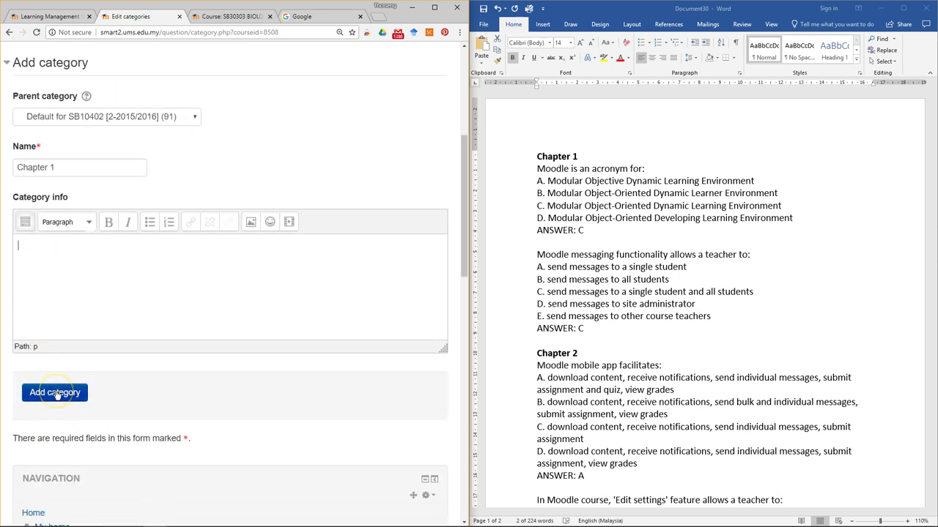
pyautogui.click(55, 392)
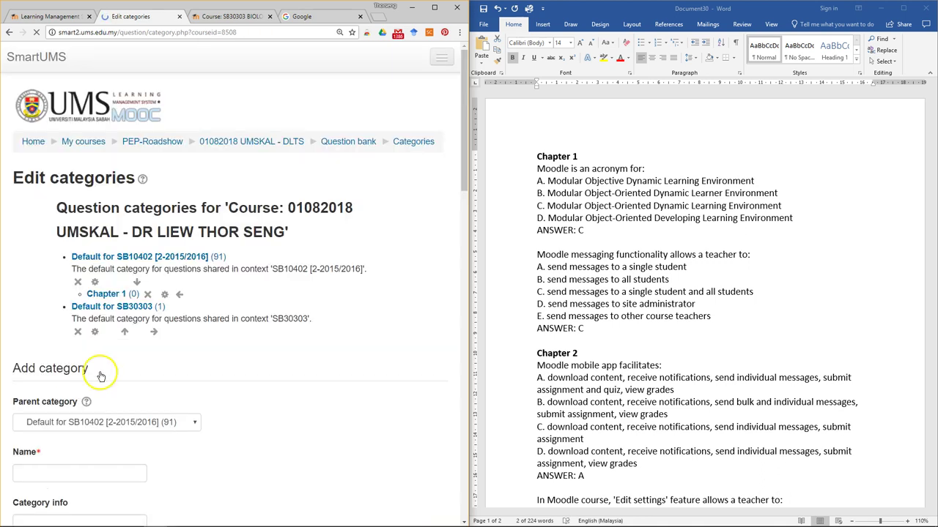
# Add a question category named Chapter 2 under the same parent category, Default for SB10402 [2-2015/2016].
pyautogui.scroll(-3, 328, 362)
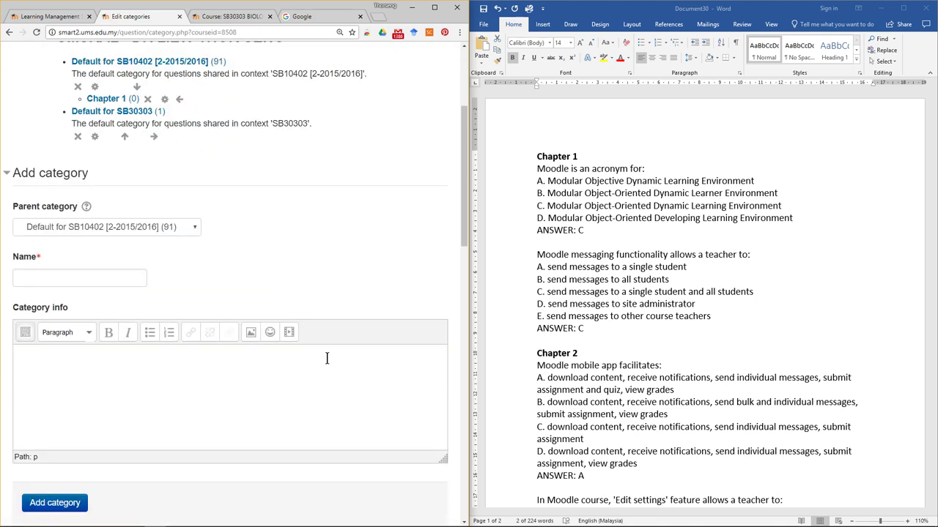
pyautogui.click(93, 231)
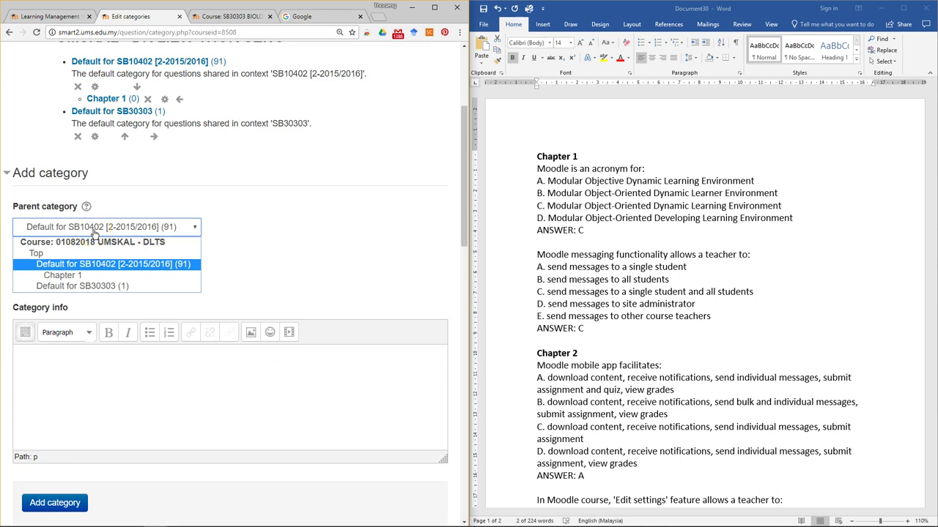
pyautogui.click(287, 257)
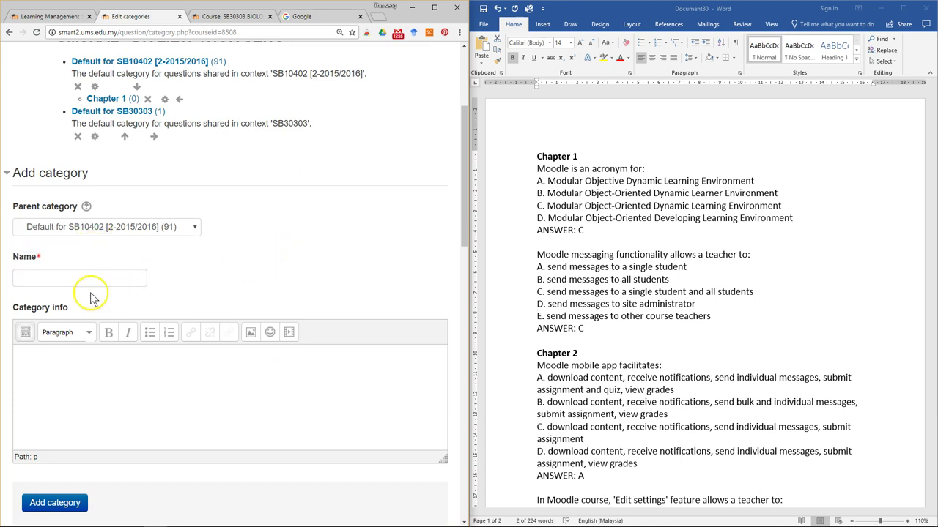
pyautogui.click(76, 277)
pyautogui.write('Chapter 2')
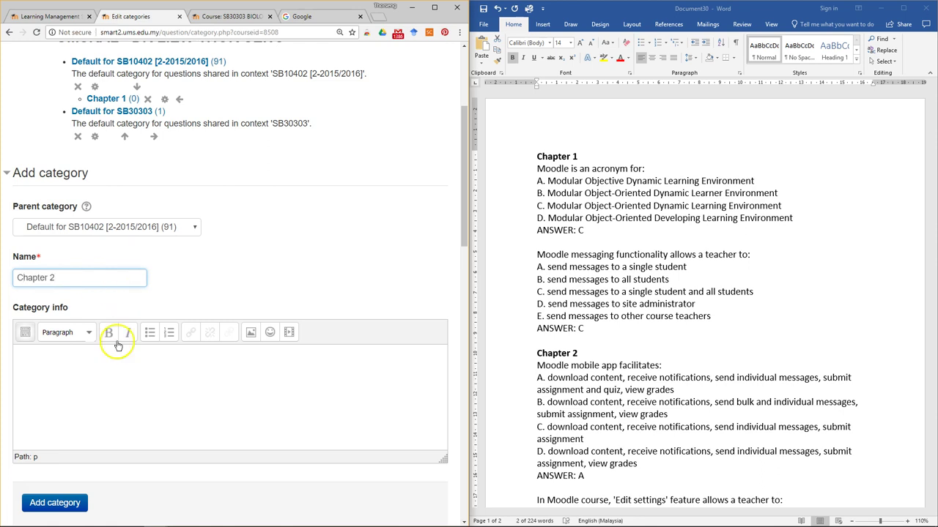
pyautogui.scroll(-3, 117, 344)
pyautogui.click(82, 308)
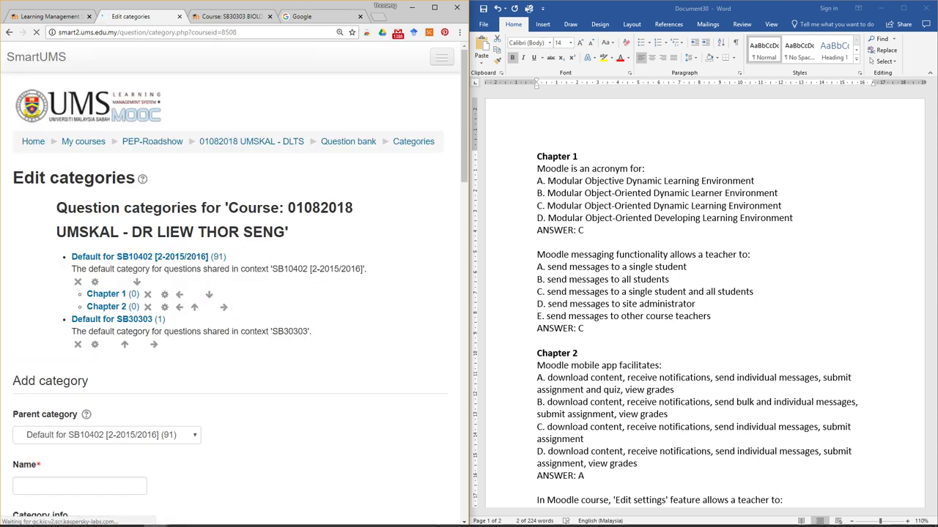
# Open the course's question bank and select the Chapter 1 category.
pyautogui.scroll(-2, 282, 252)
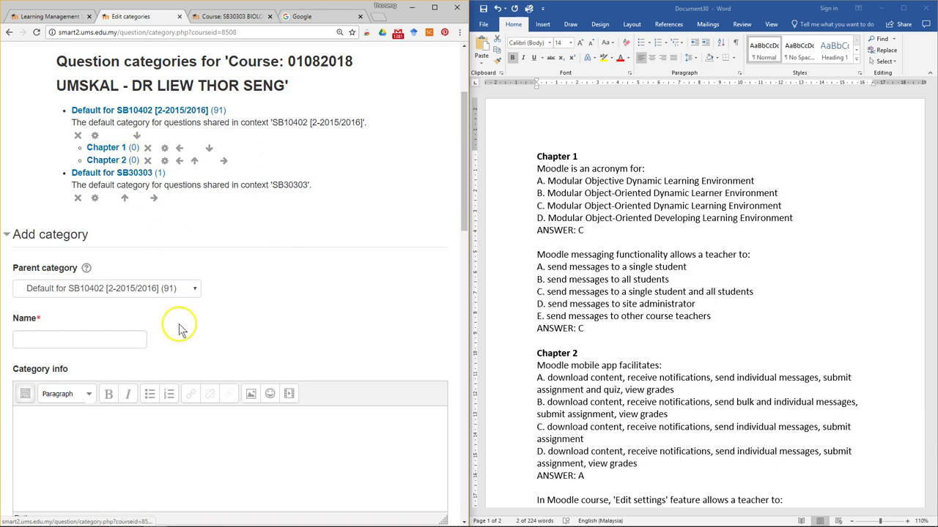
pyautogui.scroll(-4, 212, 286)
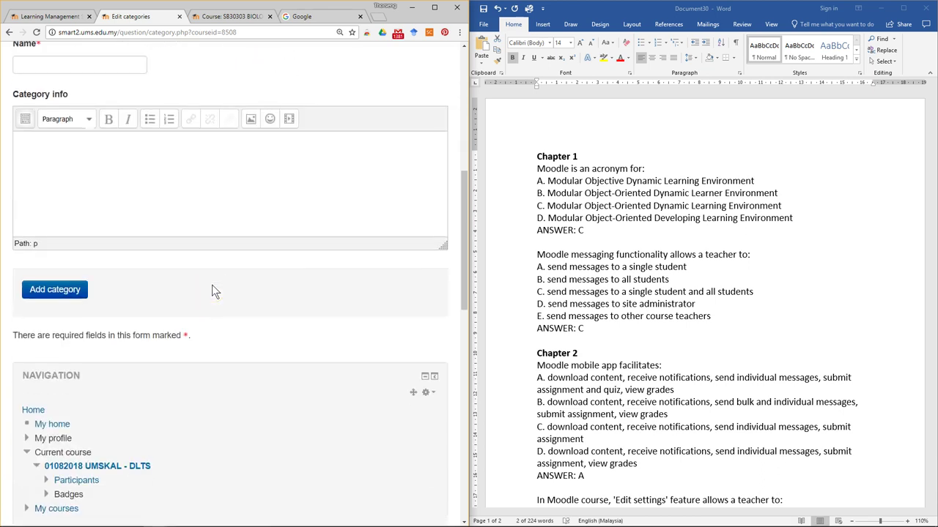
pyautogui.scroll(2, 212, 285)
pyautogui.scroll(5, 211, 284)
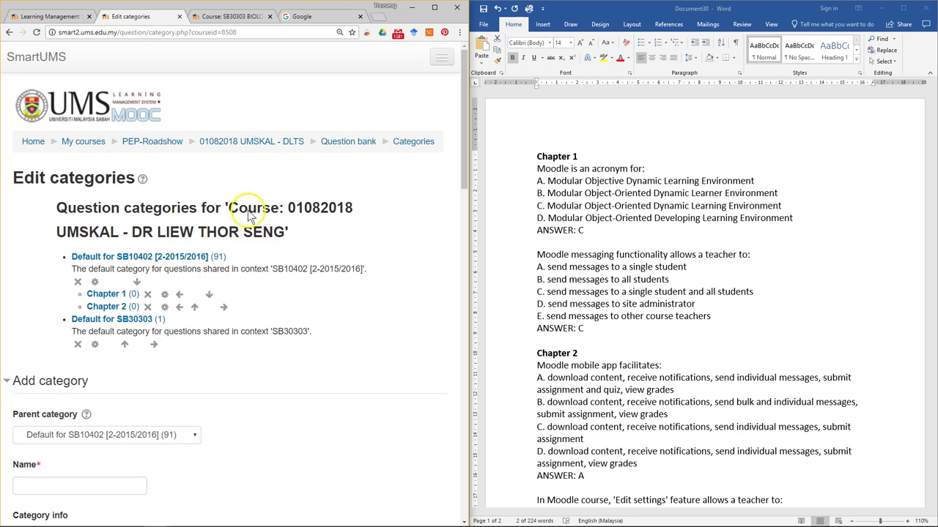
pyautogui.click(356, 145)
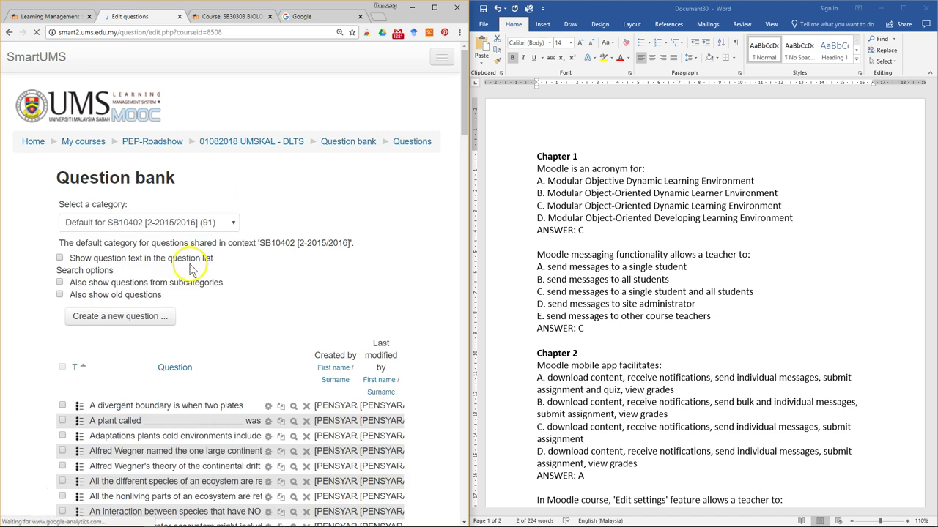
pyautogui.click(204, 224)
pyautogui.click(176, 263)
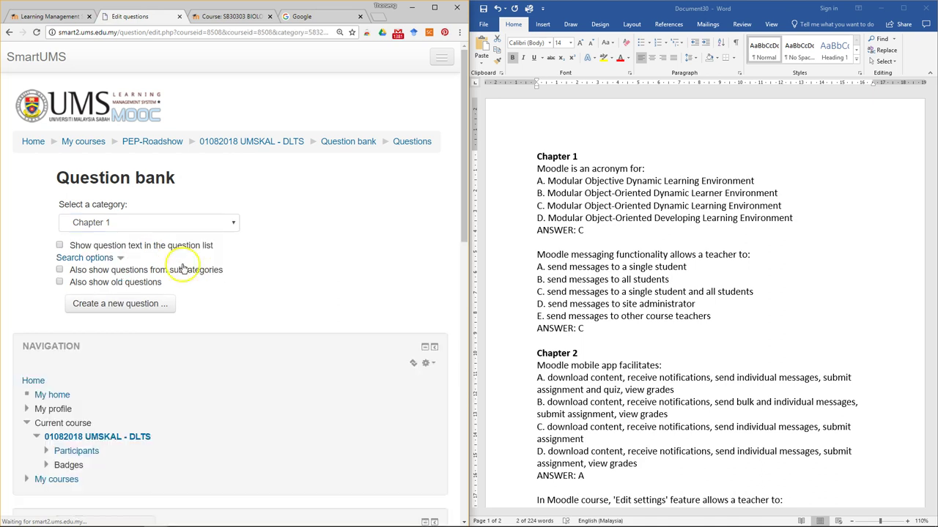
# Start creating a new question in the Chapter 1 category and read the descriptions of the question types from Calculated to Random short-answer matching.
pyautogui.click(113, 306)
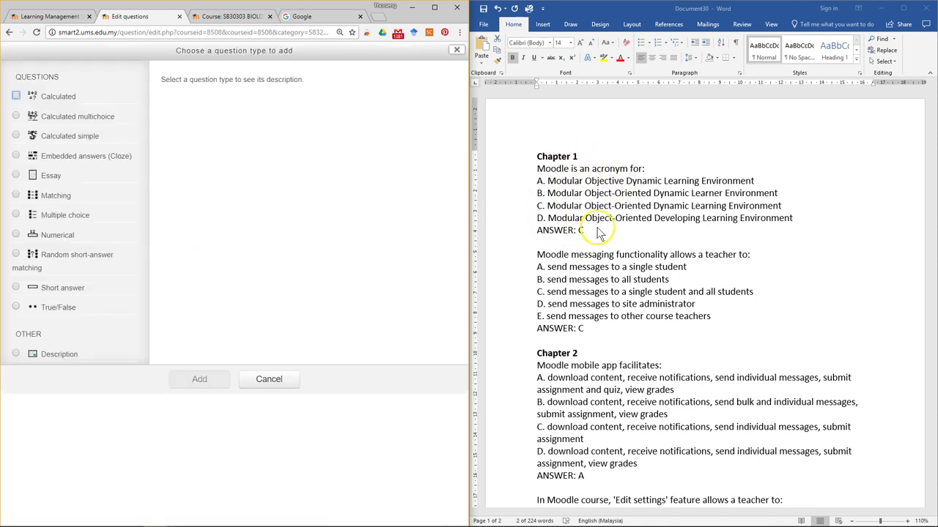
pyautogui.click(16, 96)
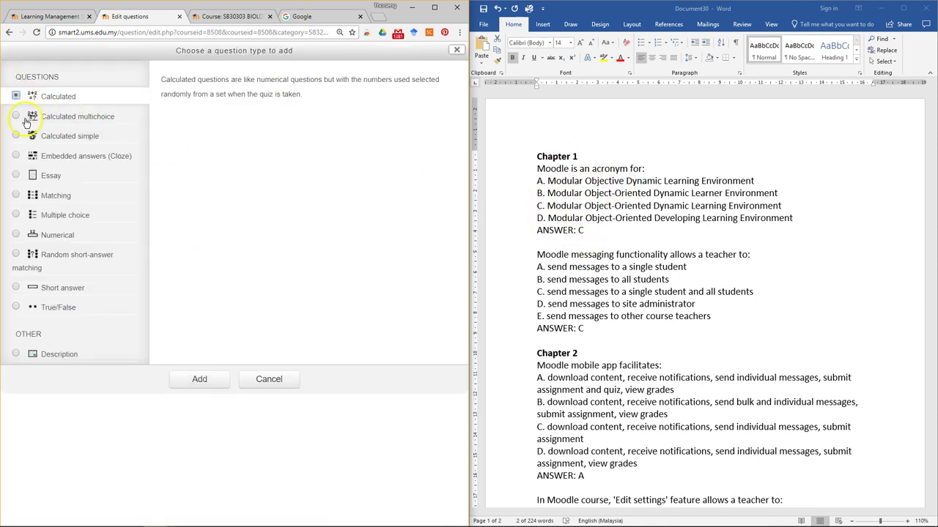
pyautogui.click(16, 116)
pyautogui.click(16, 136)
pyautogui.click(17, 156)
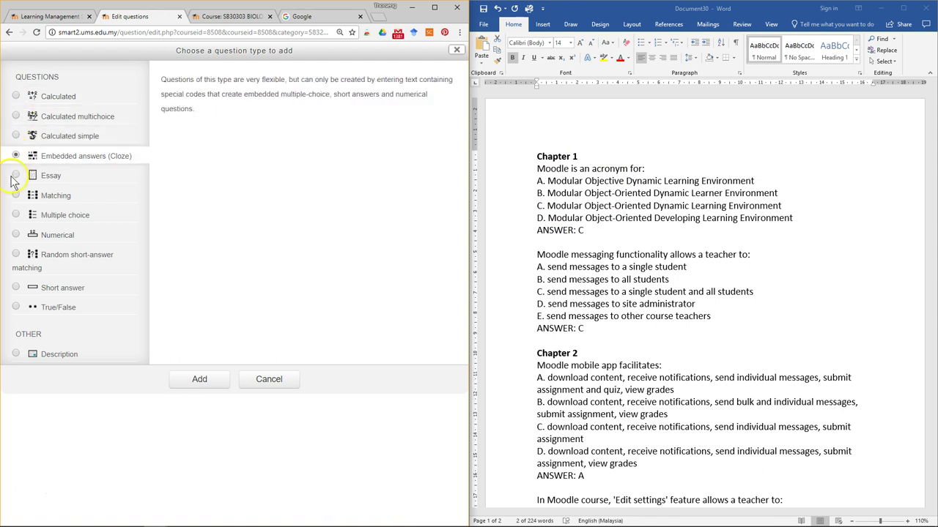
pyautogui.click(16, 175)
pyautogui.click(16, 195)
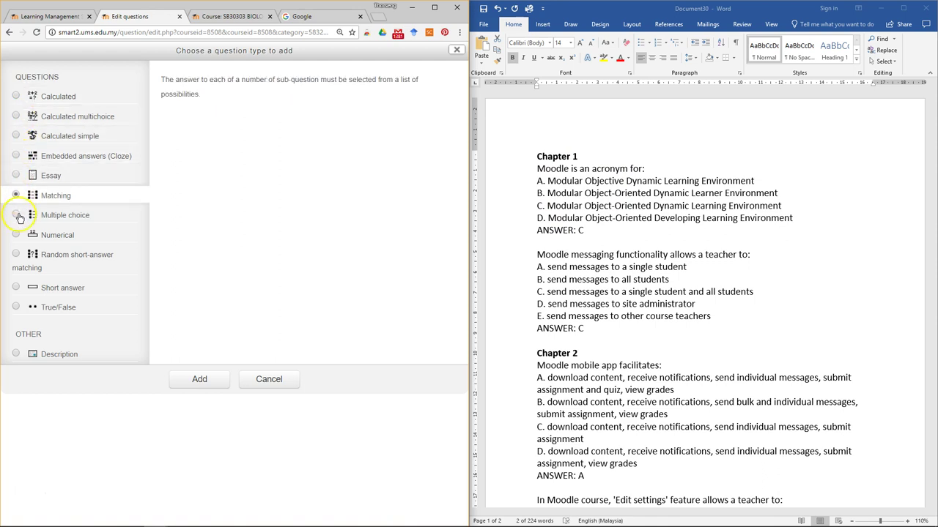
pyautogui.click(16, 215)
pyautogui.click(17, 236)
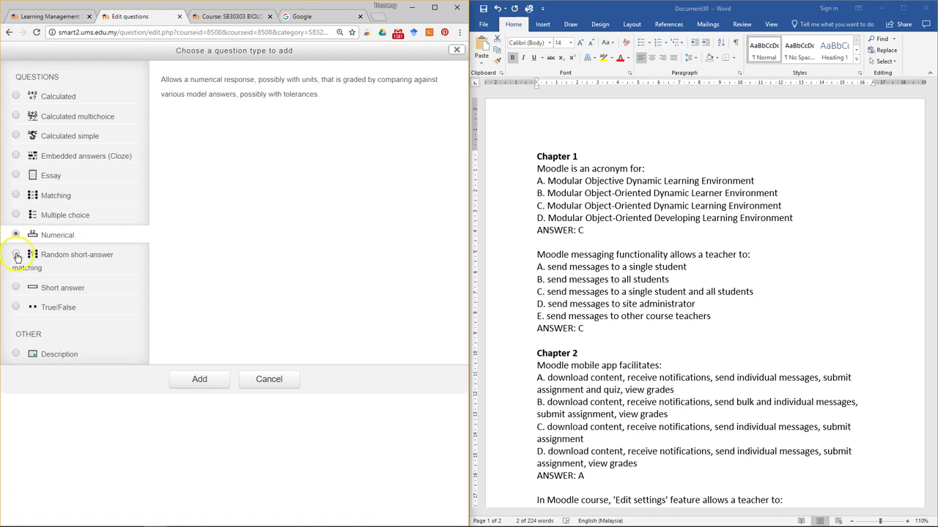
pyautogui.click(16, 255)
pyautogui.click(16, 235)
pyautogui.click(16, 216)
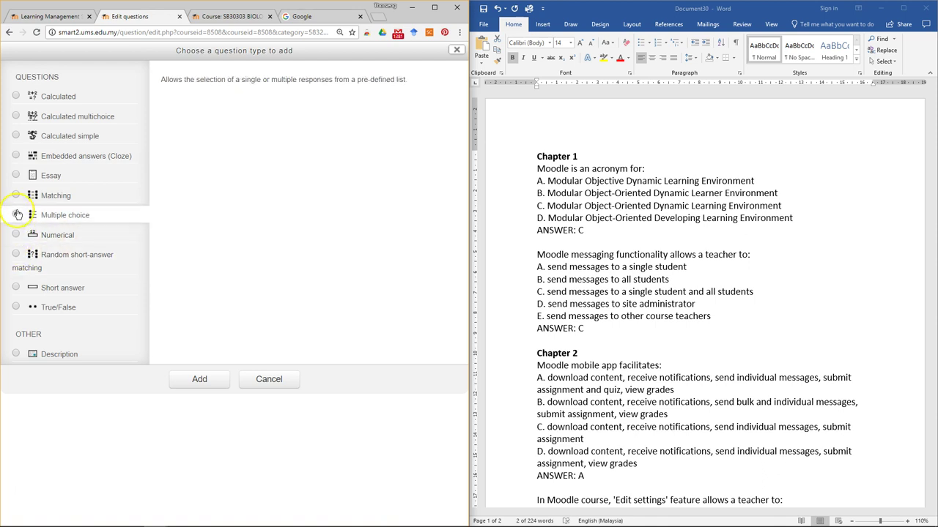
pyautogui.click(17, 196)
pyautogui.click(16, 175)
pyautogui.click(17, 156)
pyautogui.click(16, 136)
pyautogui.click(16, 116)
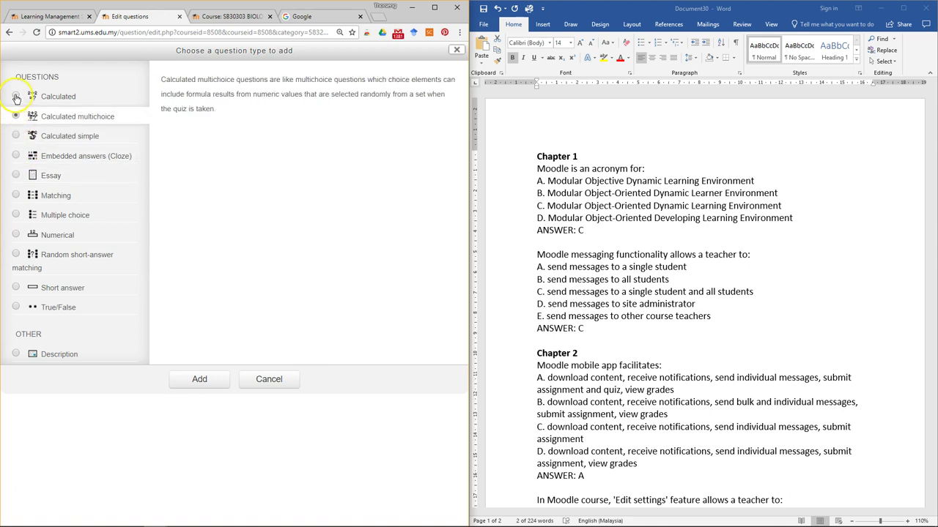
pyautogui.click(16, 97)
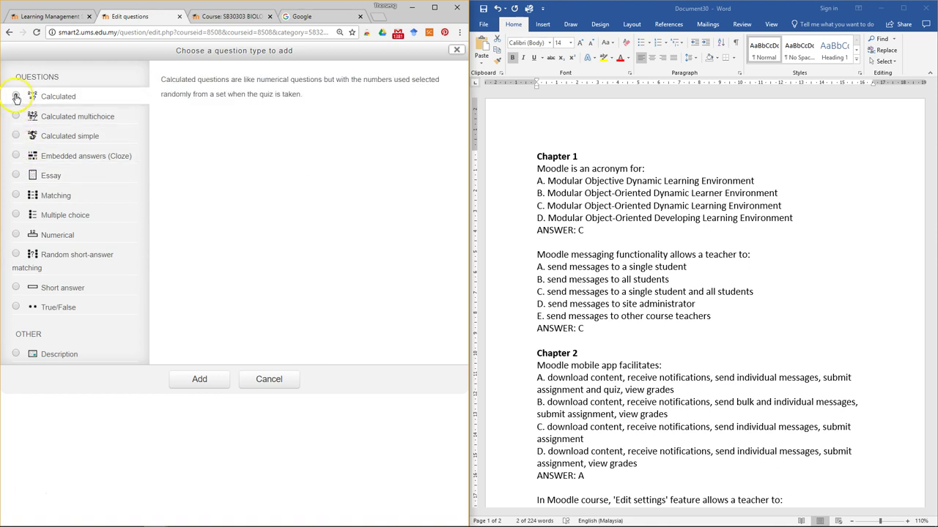
# Add a Multiple choice question in the Chapter 1 category and name it Q1.
pyautogui.click(17, 216)
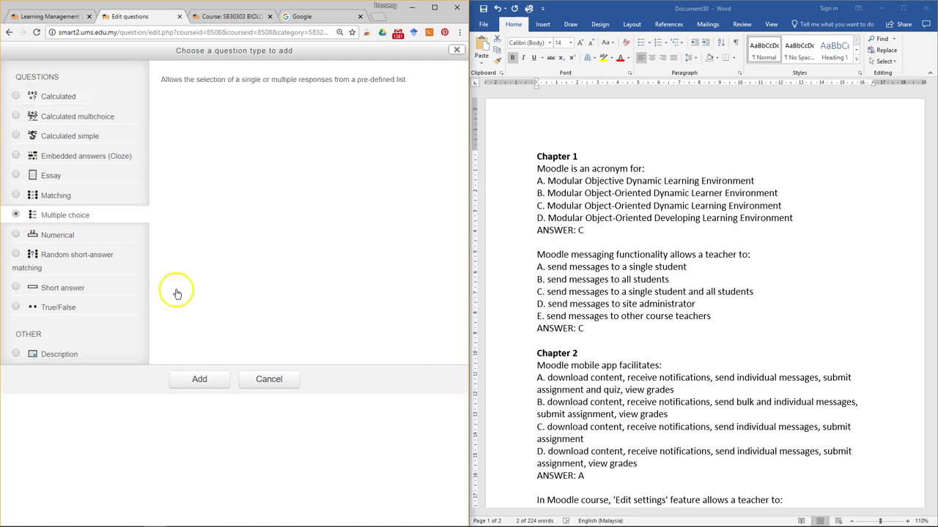
pyautogui.click(201, 379)
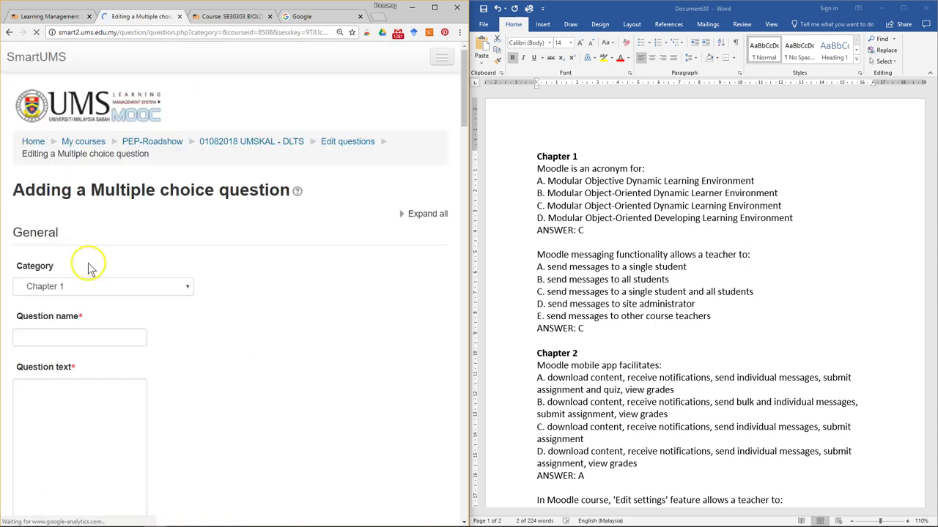
pyautogui.scroll(-3, 123, 246)
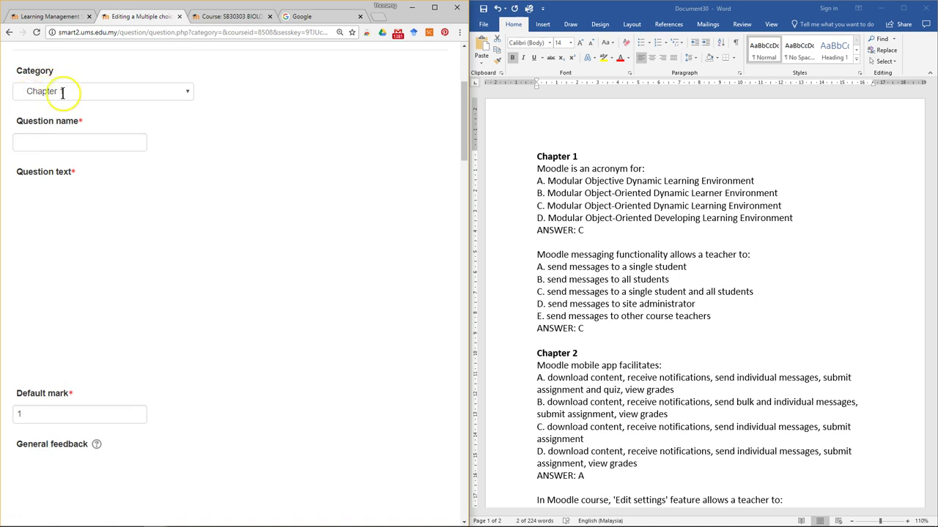
pyautogui.click(79, 145)
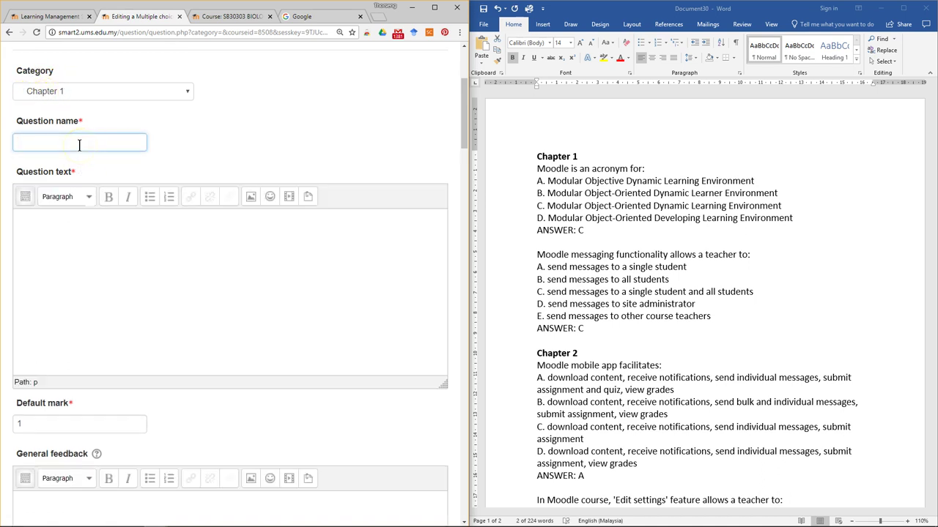
pyautogui.write('Q1')
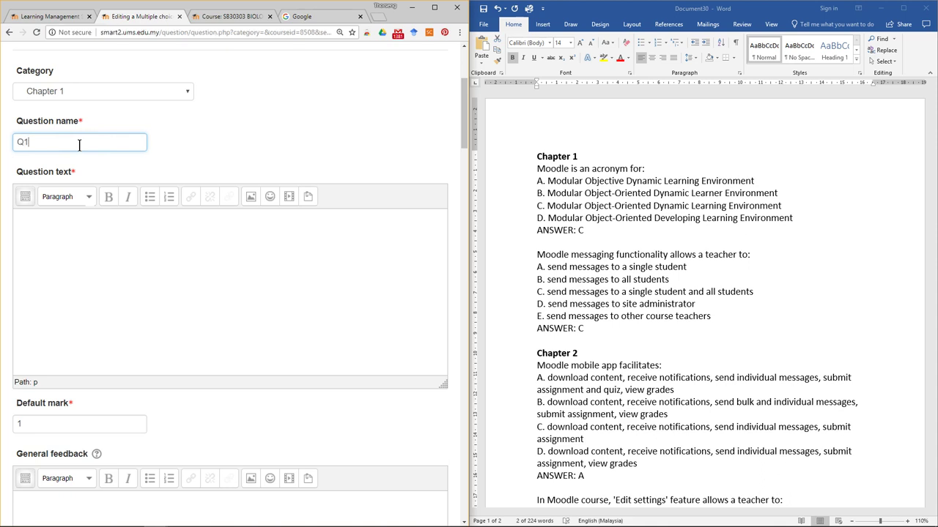
# Copy the question stem "Moodle is an acronym for:" from the Word document into the question text.
pyautogui.click(79, 224)
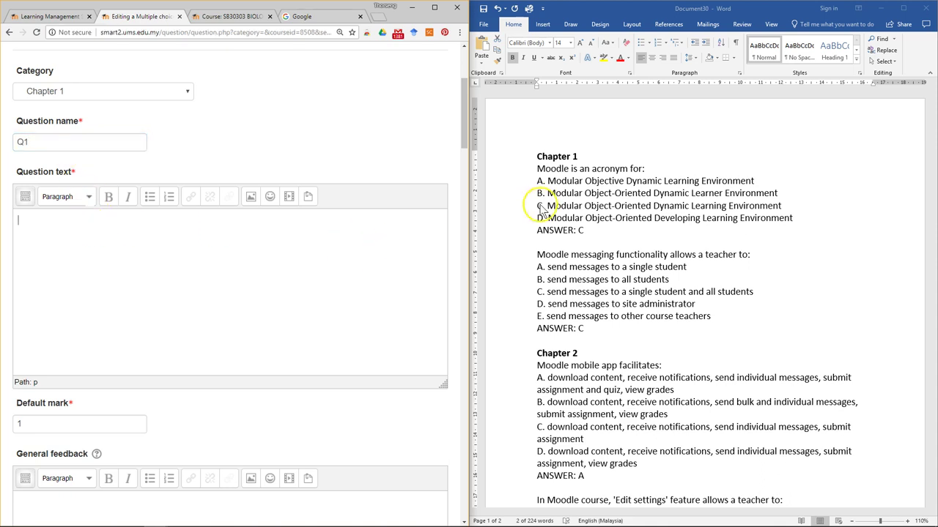
pyautogui.click(644, 168)
pyautogui.moveTo(644, 169); pyautogui.dragTo(549, 168)
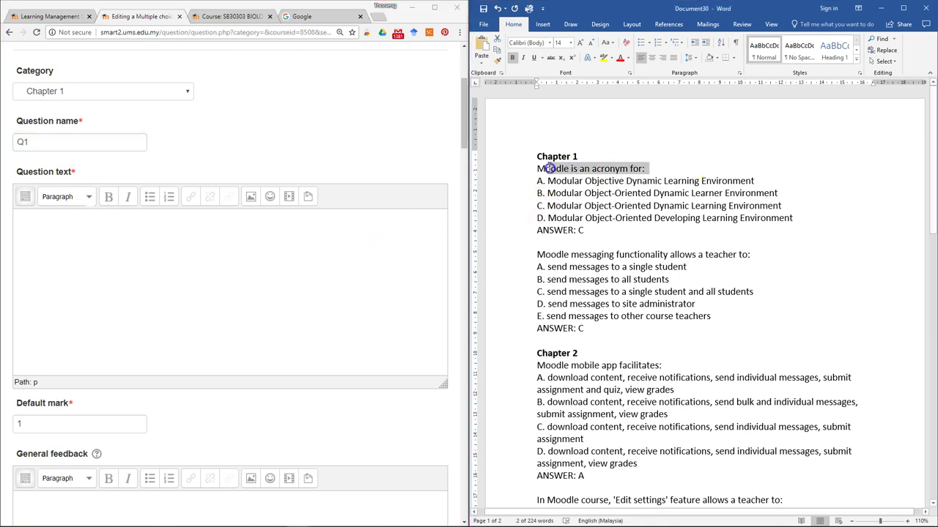
pyautogui.rightClick(550, 171)
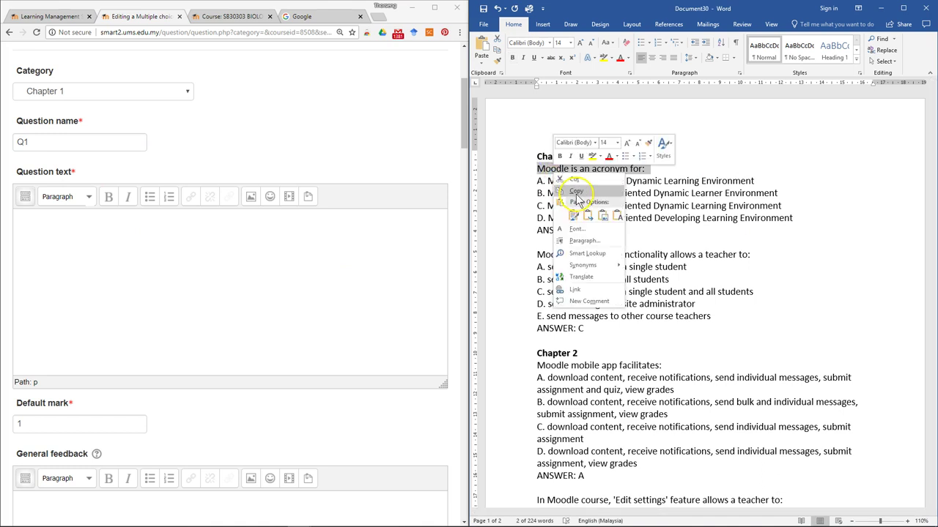
pyautogui.click(578, 193)
pyautogui.click(324, 249)
pyautogui.hotkey('ctrl', 'v')
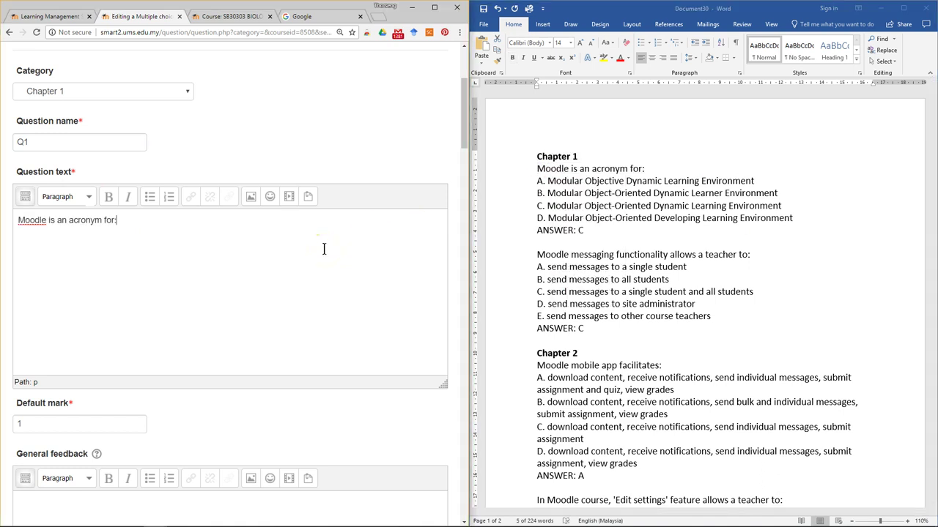
# Set the question to allow One answer only.
pyautogui.scroll(-2, 322, 253)
pyautogui.click(73, 277)
pyautogui.scroll(-5, 73, 277)
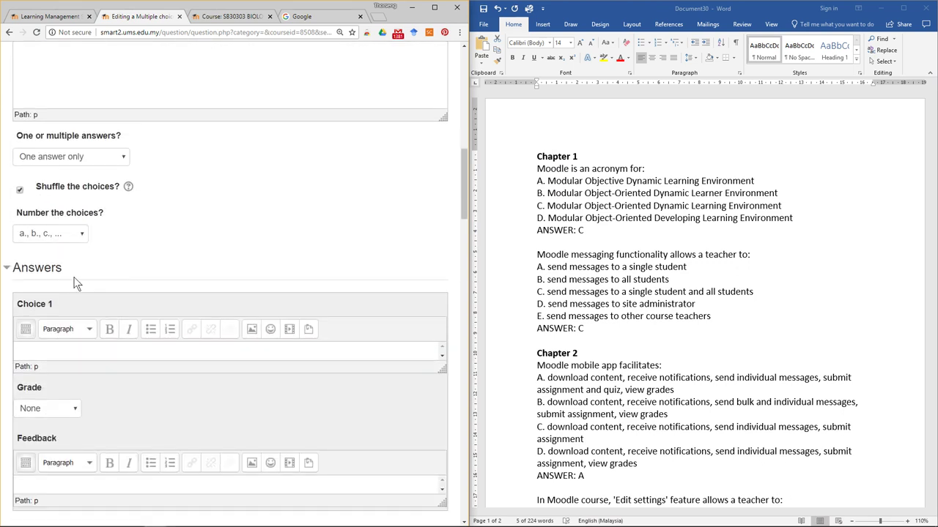
pyautogui.scroll(-1, 77, 283)
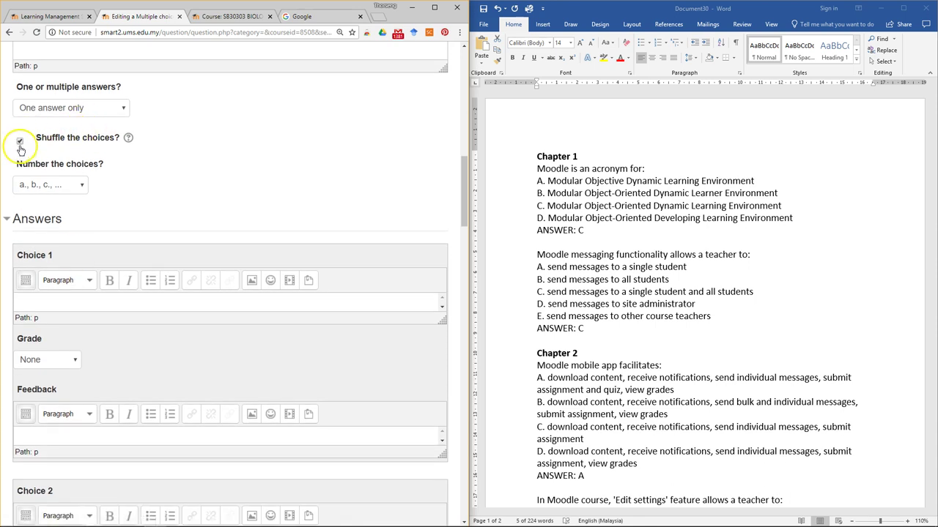
pyautogui.click(58, 111)
pyautogui.click(44, 134)
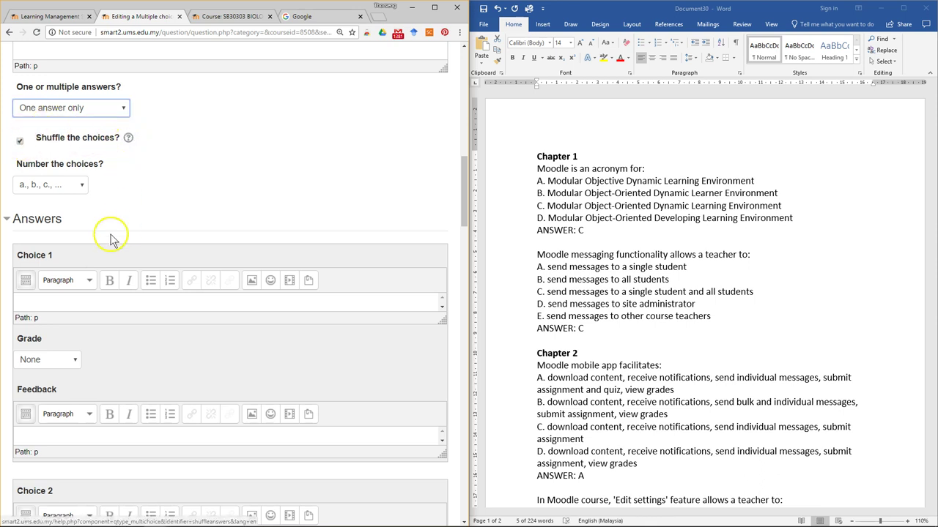
# Copy "Modular Objective Dynamic Learning Environment" from the Word document into Choice 1 and "Modular Object-Oriented Dynamic Learner Environment" into Choice 2.
pyautogui.scroll(-3, 109, 238)
pyautogui.moveTo(548, 181); pyautogui.dragTo(796, 182)
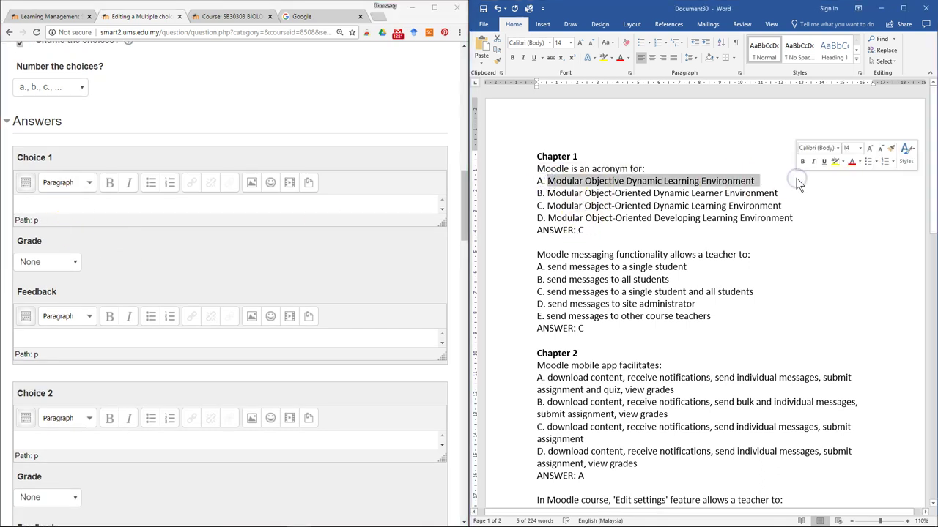
pyautogui.click(201, 202)
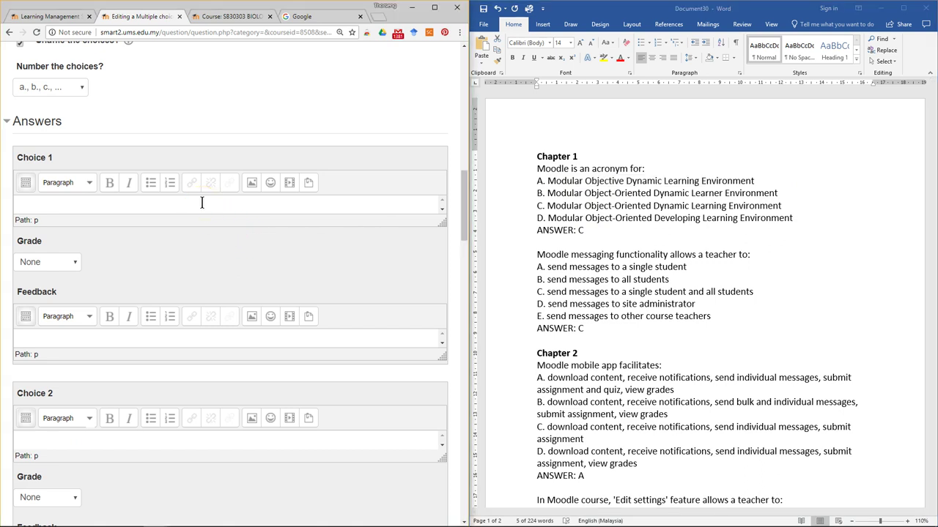
pyautogui.hotkey('ctrl', 'v')
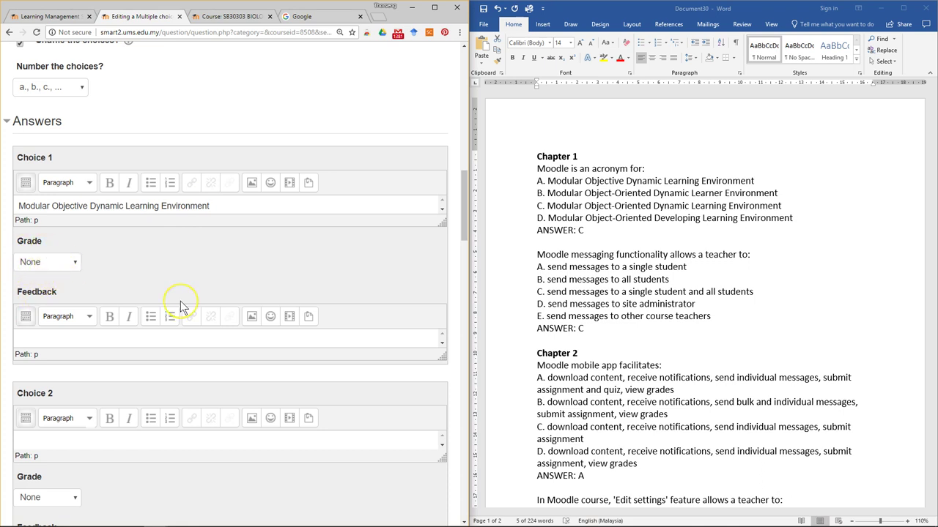
pyautogui.scroll(-4, 180, 301)
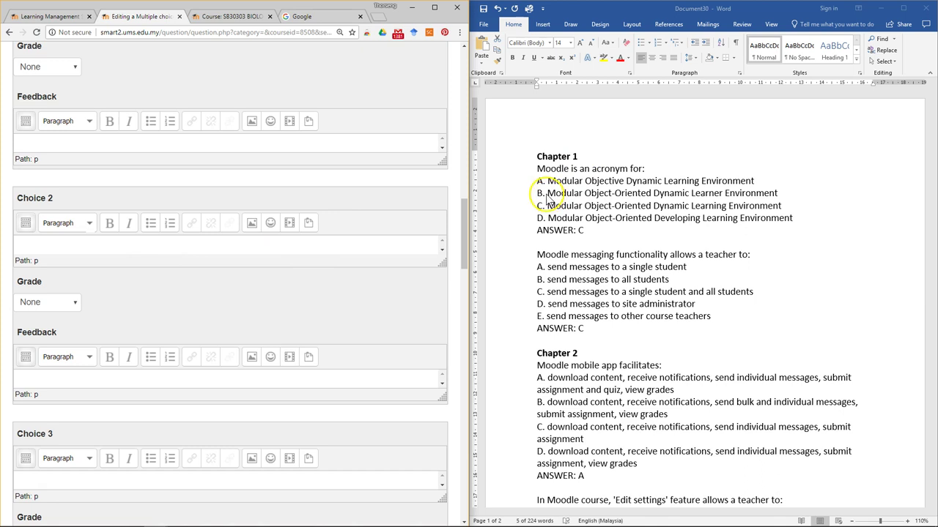
pyautogui.moveTo(548, 192); pyautogui.dragTo(776, 191)
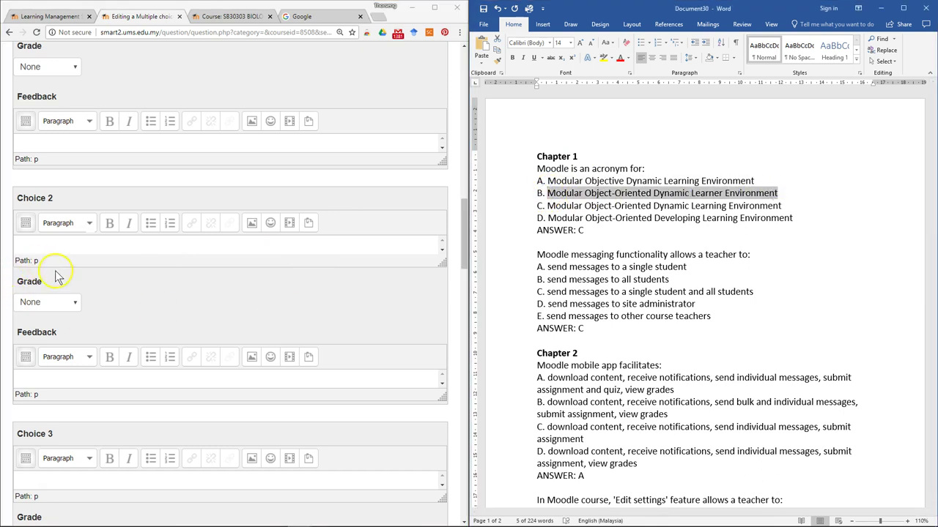
pyautogui.click(74, 245)
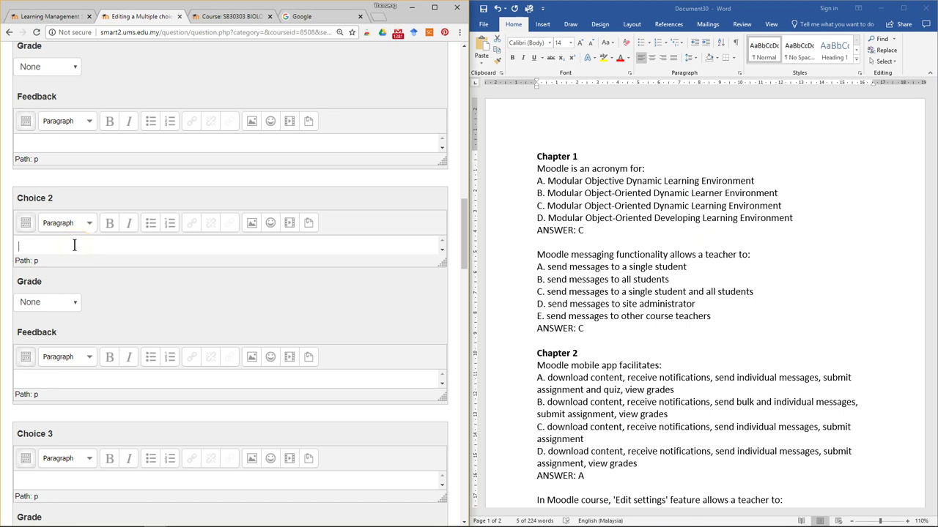
pyautogui.hotkey('ctrl', 'v')
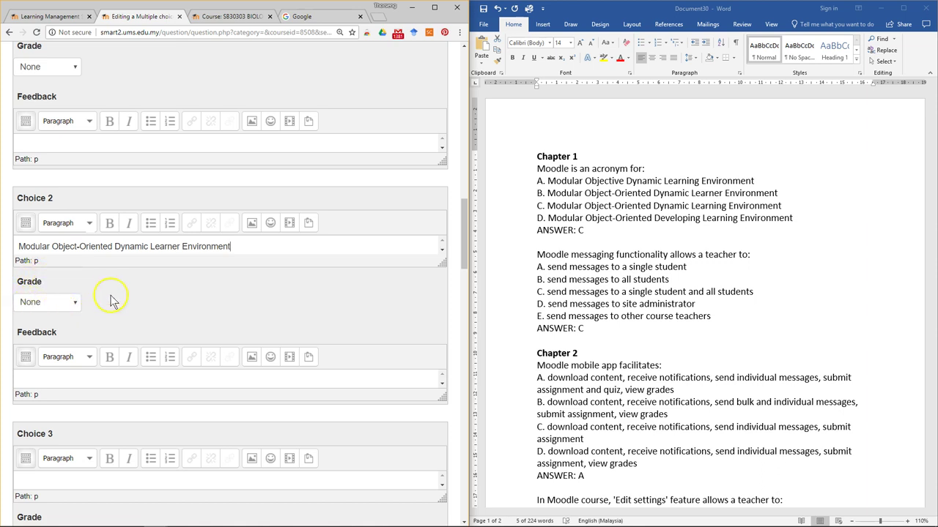
# Copy "Modular Object-Oriented Dynamic Learning Environment" from the Word document into Choice 3 and set that choice's grade to 100%.
pyautogui.scroll(-3, 95, 303)
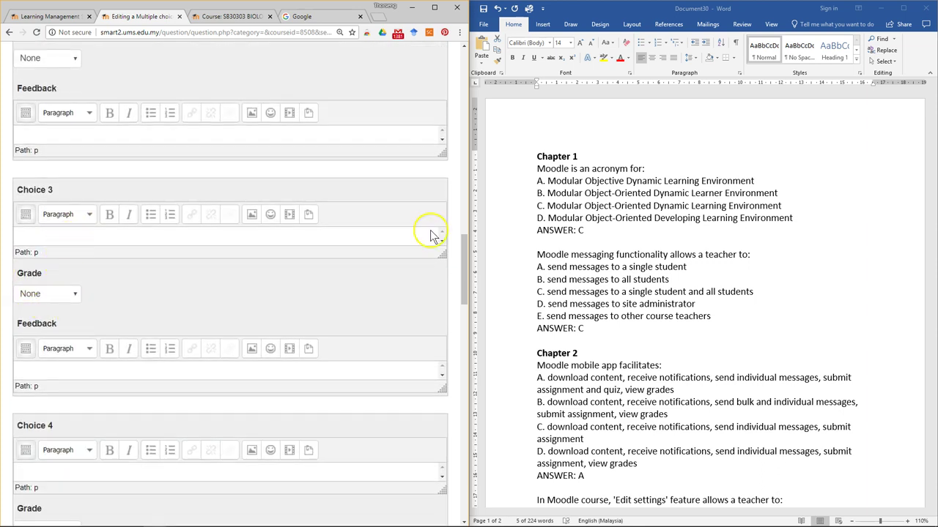
pyautogui.moveTo(548, 193); pyautogui.dragTo(780, 205)
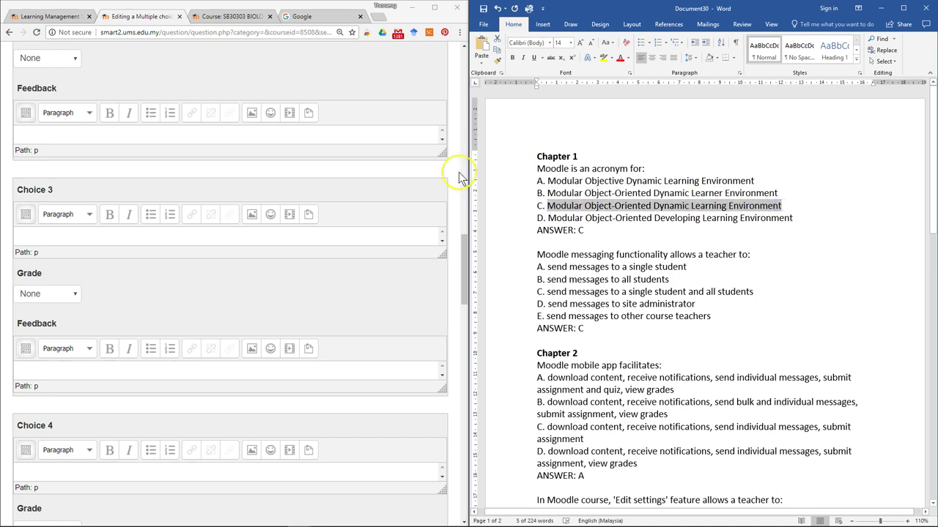
pyautogui.click(235, 236)
pyautogui.hotkey('ctrl', 'v')
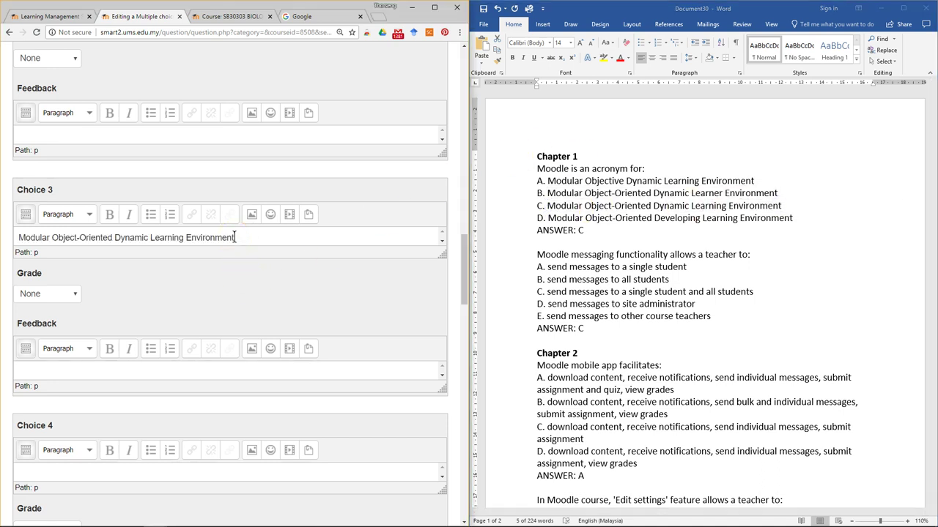
pyautogui.click(27, 293)
pyautogui.click(47, 321)
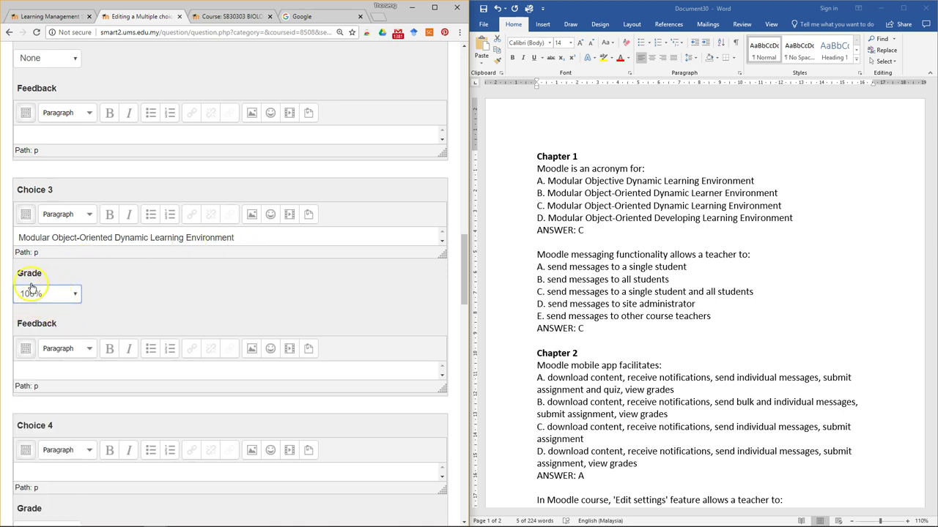
# Review the question's default mark and the grades of the filled choices, ending at the empty Choice 4.
pyautogui.scroll(6, 22, 293)
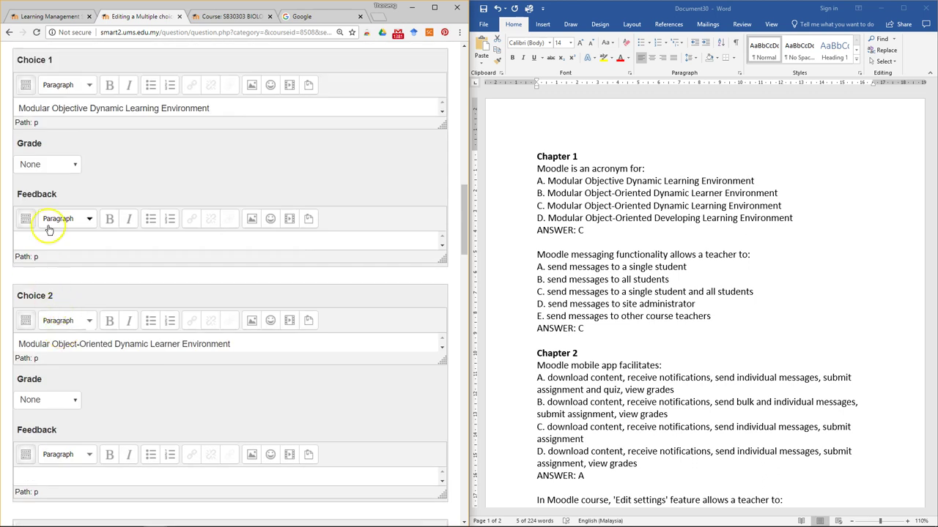
pyautogui.scroll(2, 49, 235)
pyautogui.scroll(4, 44, 235)
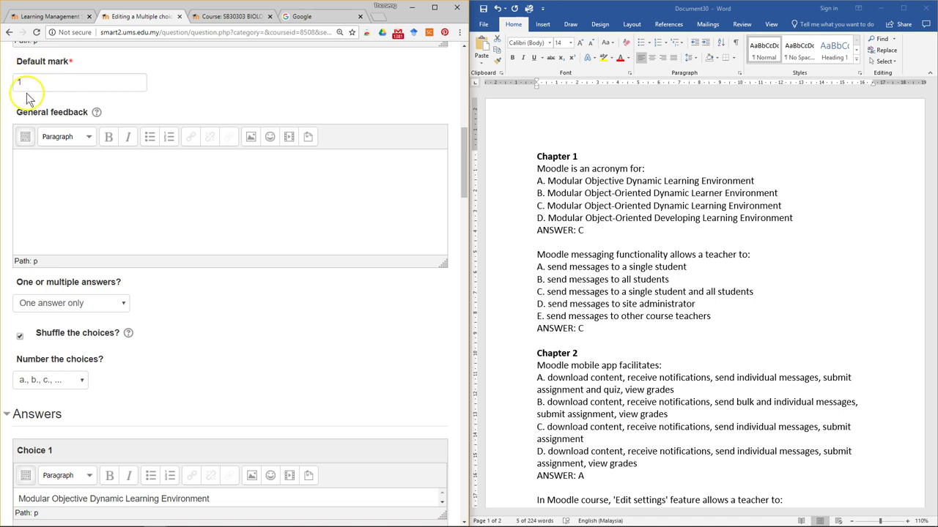
pyautogui.scroll(-6, 167, 312)
pyautogui.scroll(-4, 167, 312)
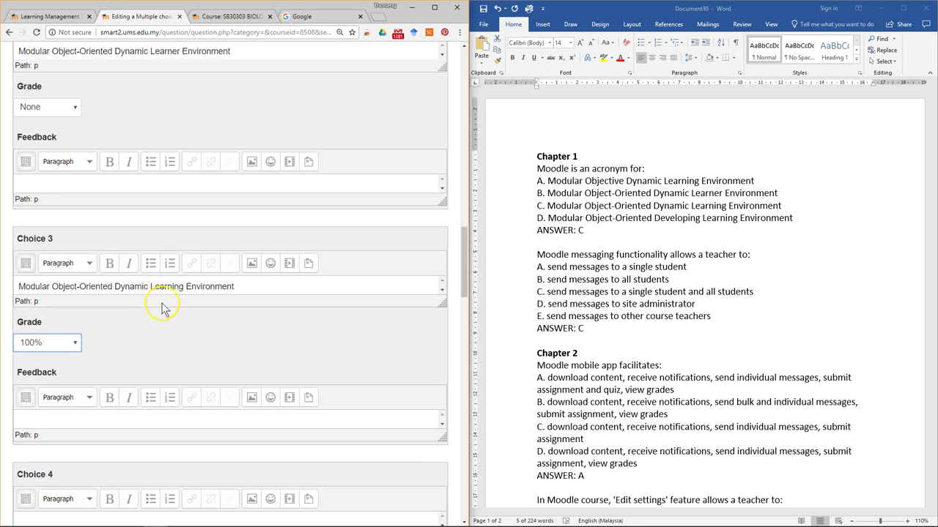
pyautogui.scroll(-1, 25, 203)
pyautogui.scroll(-3, 52, 205)
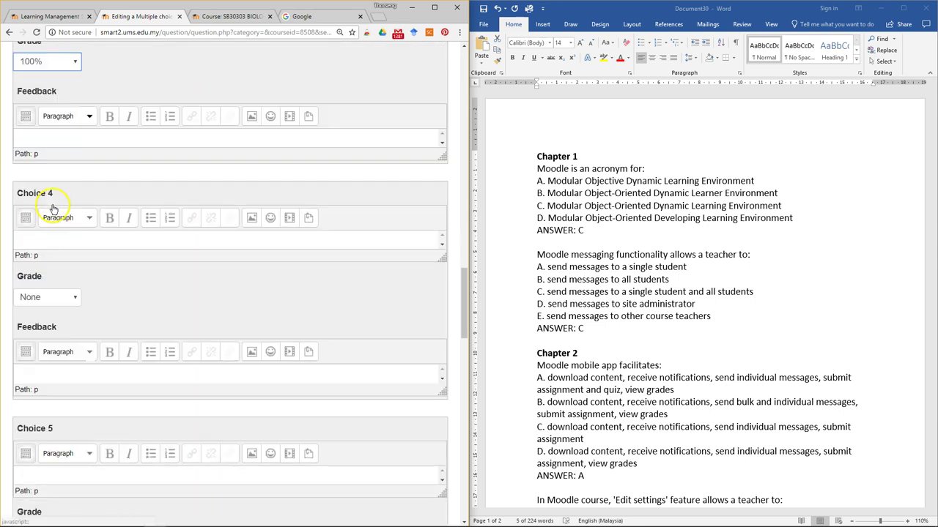
# Copy "Modular Object-Oriented Developing Learning Environment" from the Word document into Choice 4.
pyautogui.tripleClick(548, 209)
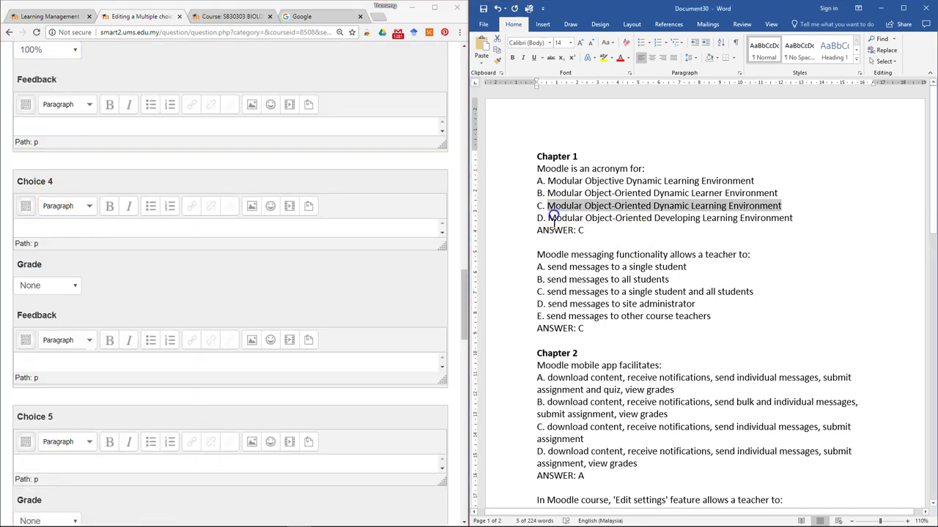
pyautogui.tripleClick(652, 218)
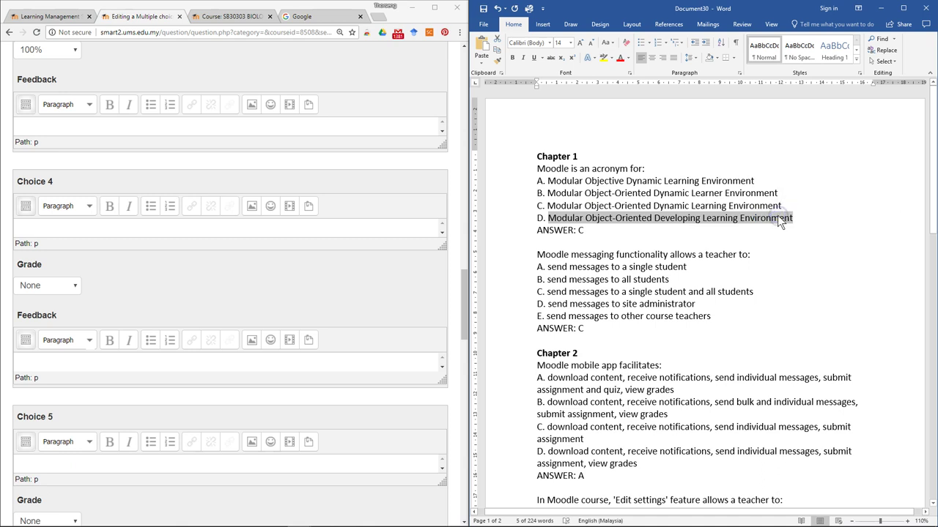
pyautogui.click(257, 228)
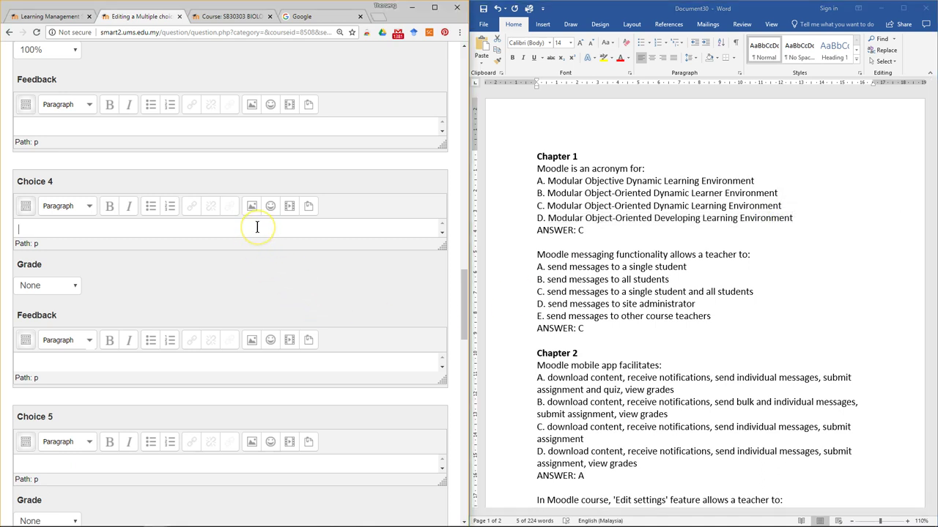
pyautogui.hotkey('ctrl', 'v')
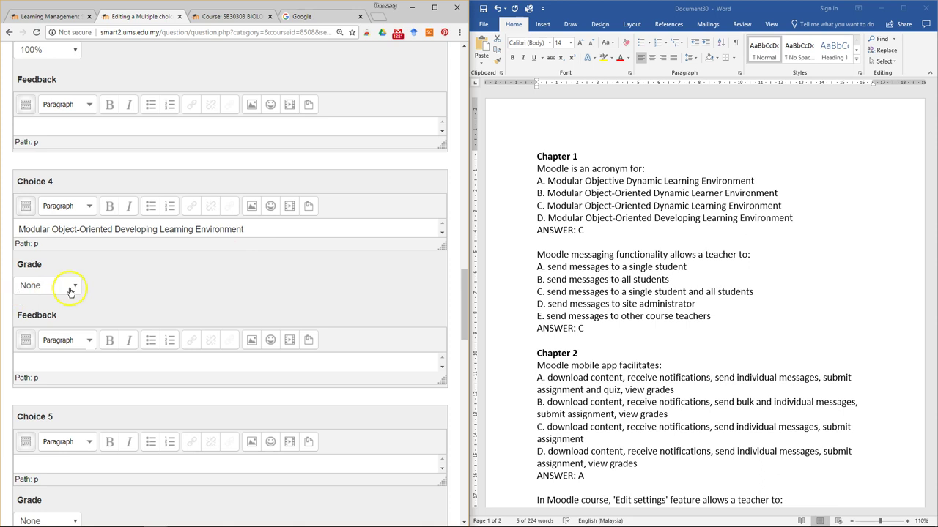
# Save question Q1 and continue editing it.
pyautogui.scroll(-4, 231, 282)
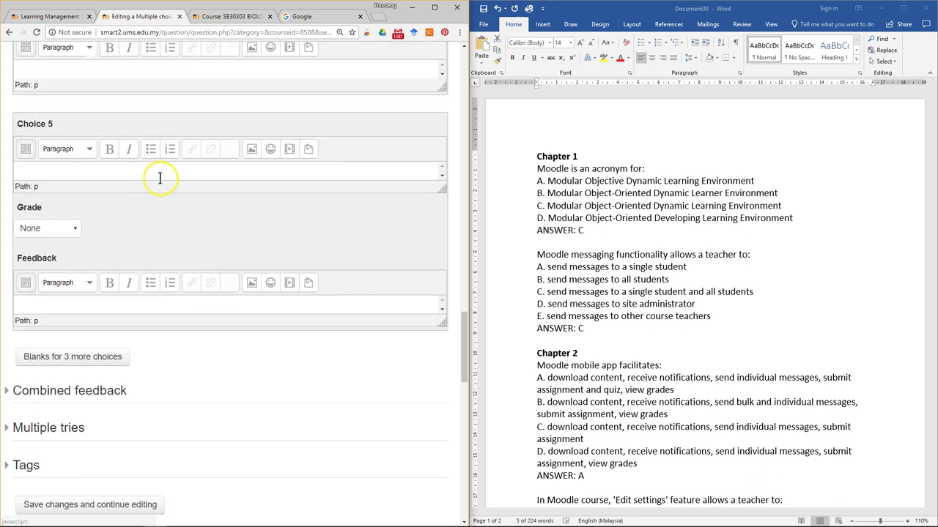
pyautogui.scroll(-3, 135, 288)
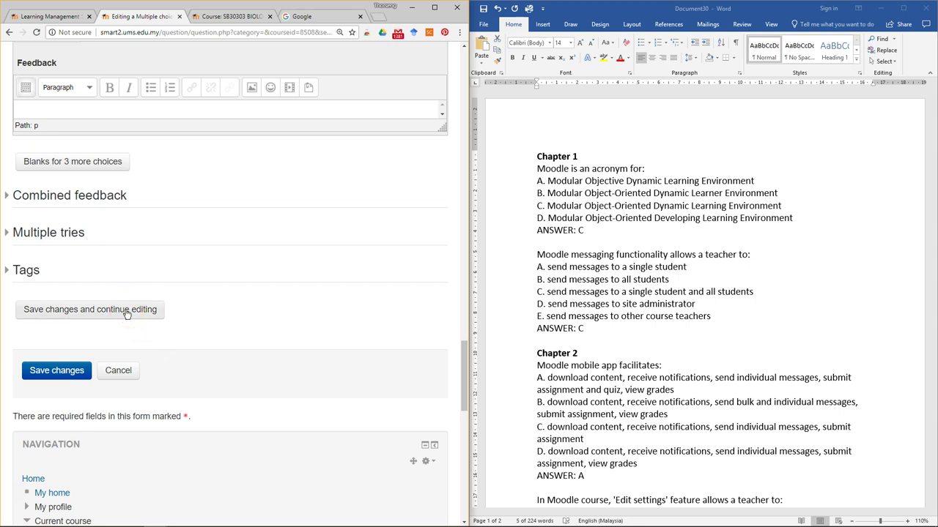
pyautogui.click(126, 311)
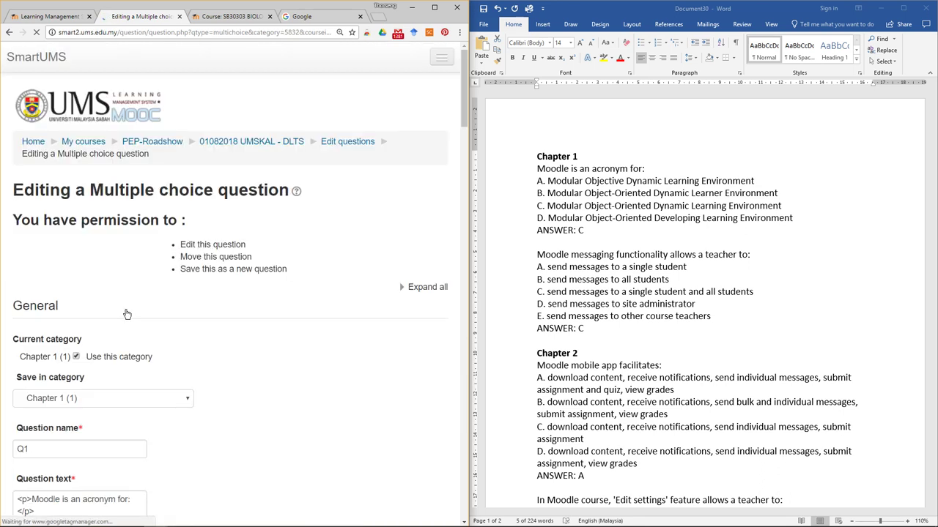
# Preview the saved question Q1 with its answer choices and close the preview.
pyautogui.scroll(-4, 290, 350)
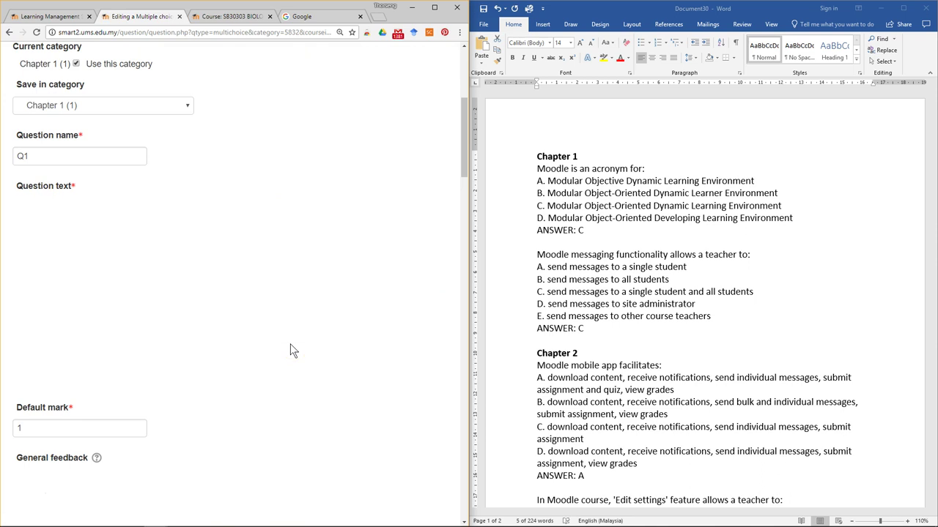
pyautogui.scroll(-6, 290, 350)
pyautogui.click(81, 314)
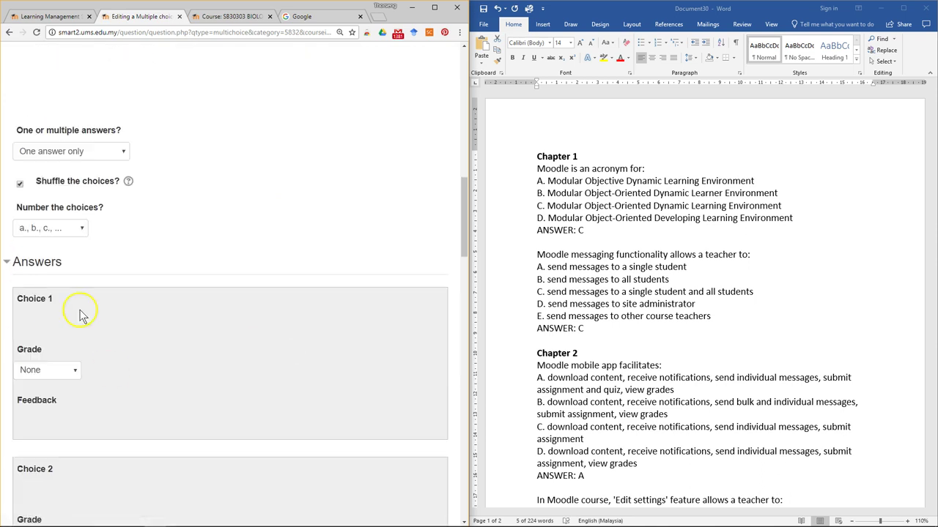
pyautogui.scroll(-15, 109, 376)
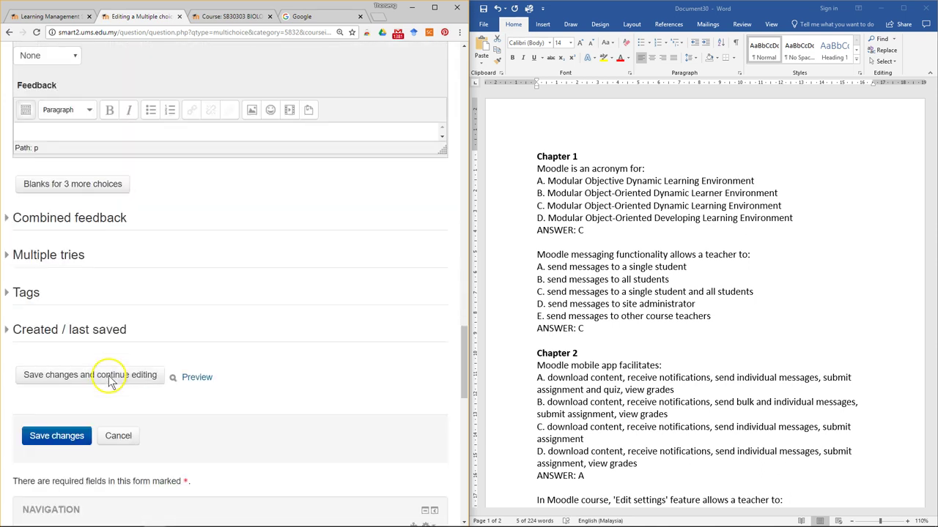
pyautogui.click(62, 438)
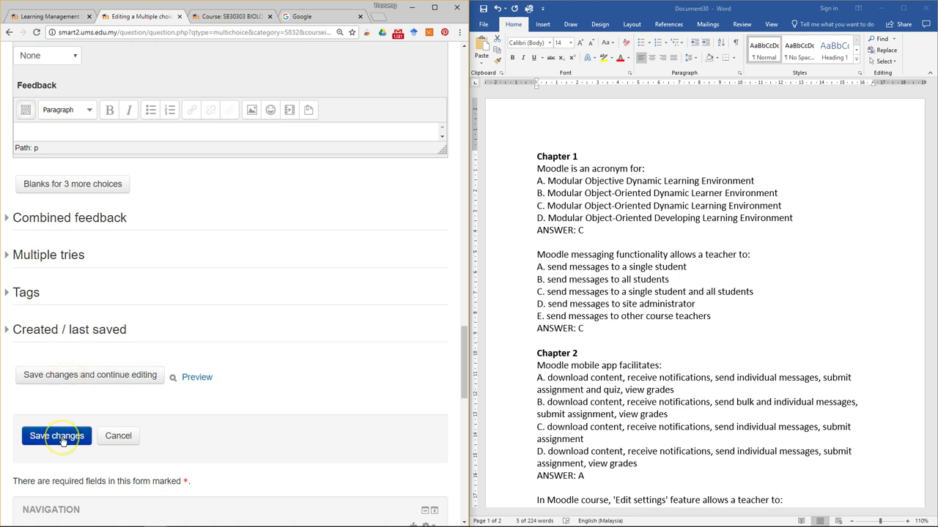
pyautogui.click(190, 380)
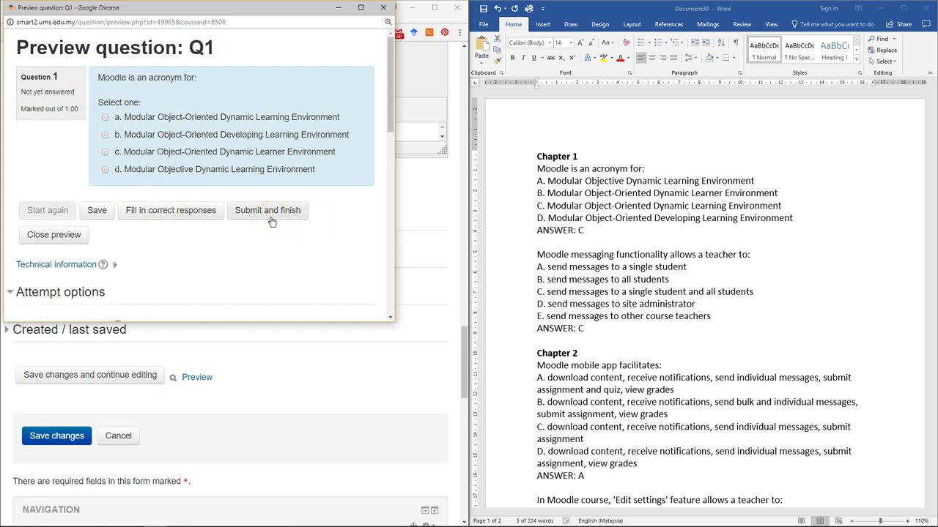
pyautogui.click(47, 240)
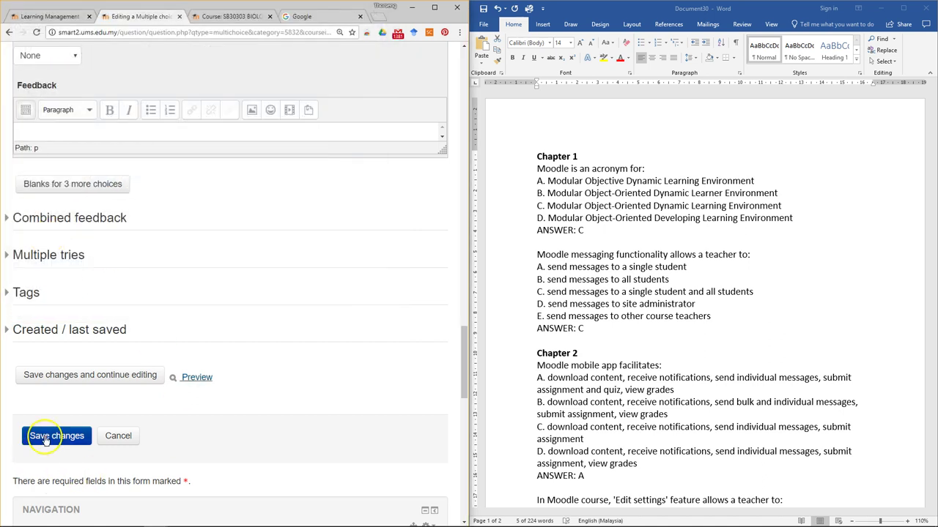
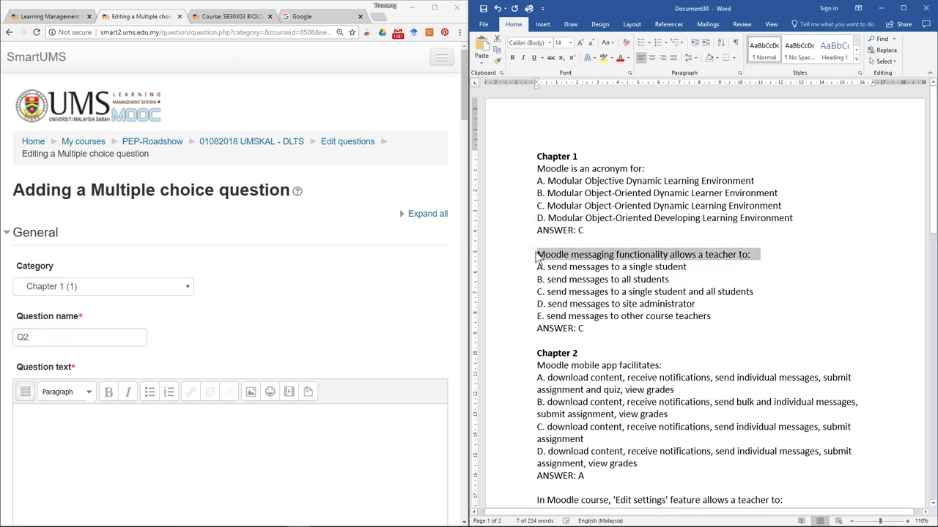
# Append "Moodle messaging functionality allows a teacher to:" to the question name Q2 and enter the same sentence as the question text.
pyautogui.click(121, 335)
pyautogui.write('Moodle messaging functionality allows a teacher to:')
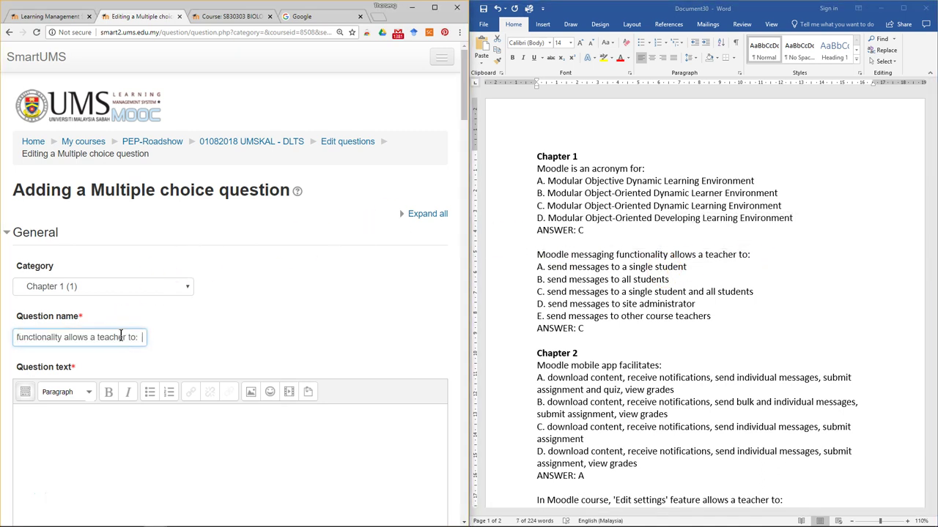
pyautogui.click(136, 433)
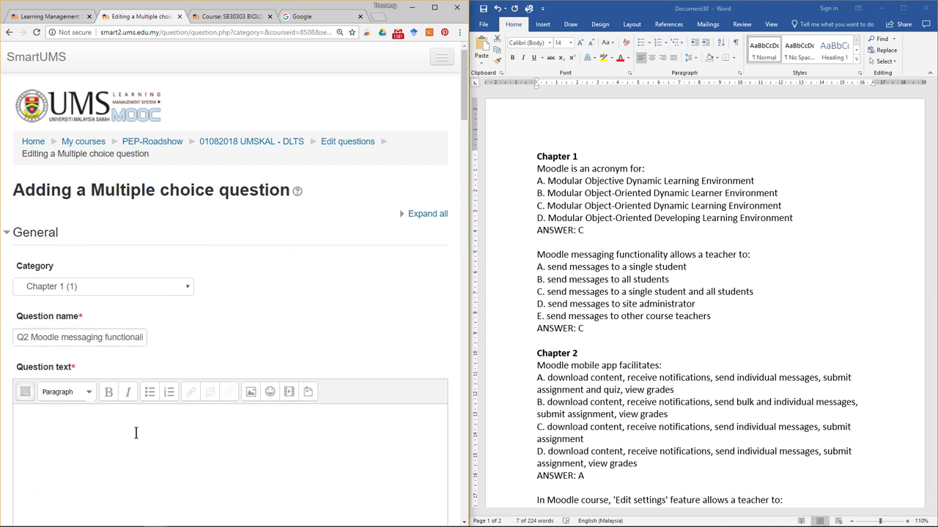
pyautogui.write('Moodle messaging functionality allows a teacher to:')
# Copy "send messages to a single student" from answer A of the second Chapter 1 question in the Word document.
pyautogui.scroll(-5, 143, 431)
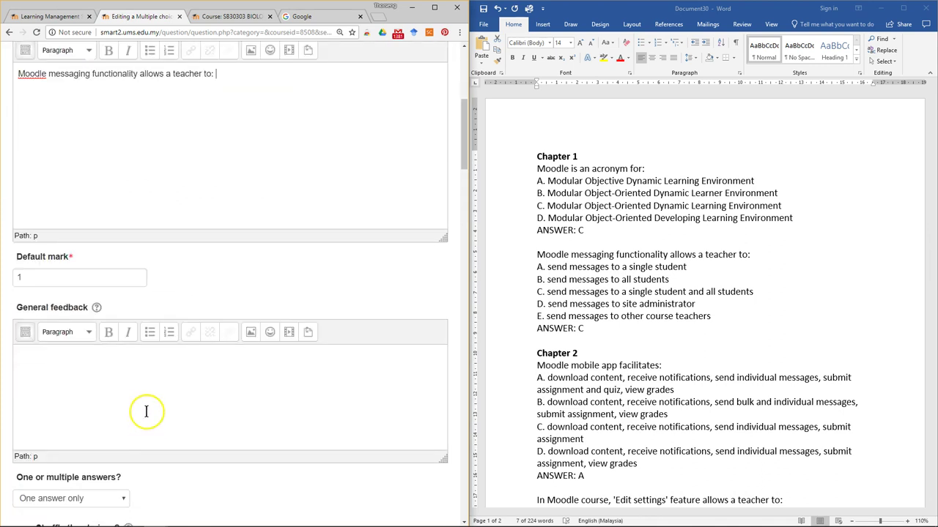
pyautogui.click(73, 276)
pyautogui.scroll(-5, 139, 313)
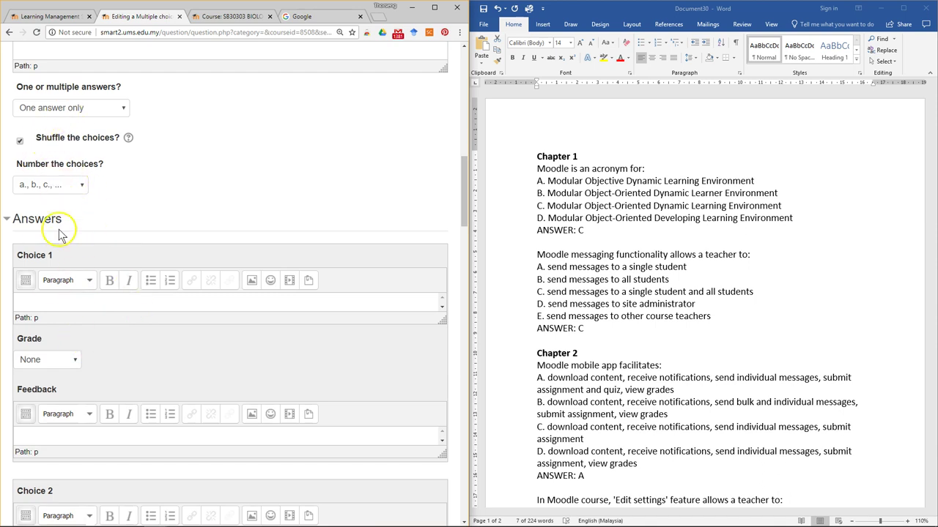
pyautogui.click(561, 280)
pyautogui.moveTo(547, 267); pyautogui.dragTo(675, 266)
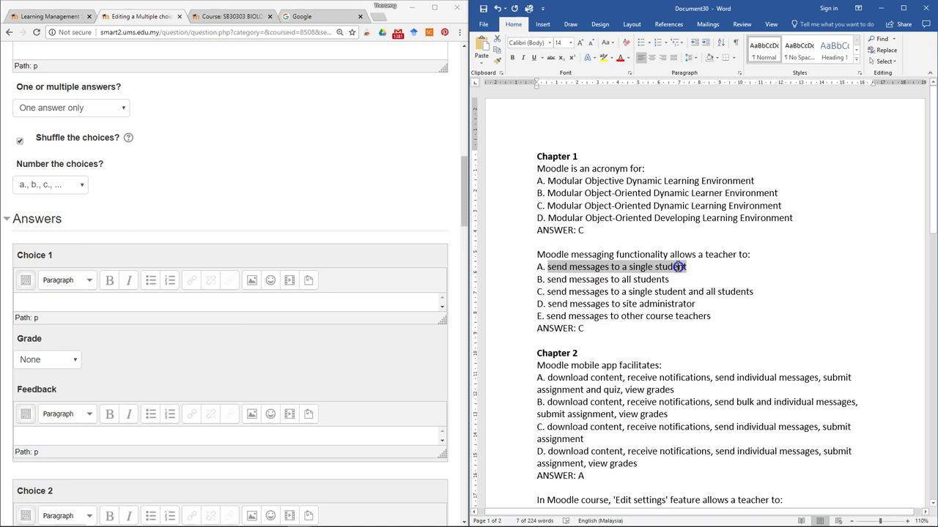
pyautogui.moveTo(678, 266); pyautogui.dragTo(686, 267)
pyautogui.hotkey('ctrl', 'c')
pyautogui.scroll(4, 178, 168)
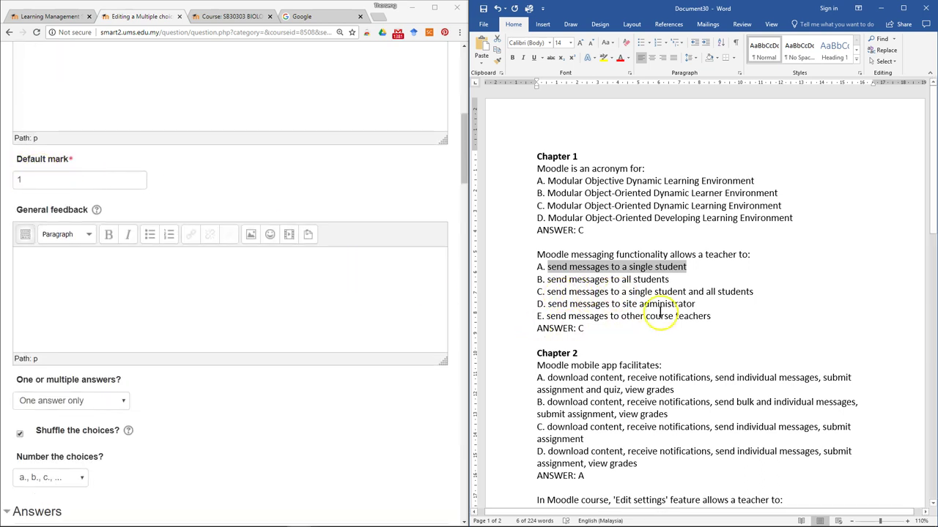
pyautogui.write('Moodle messaging functionality allows a teacher to:')
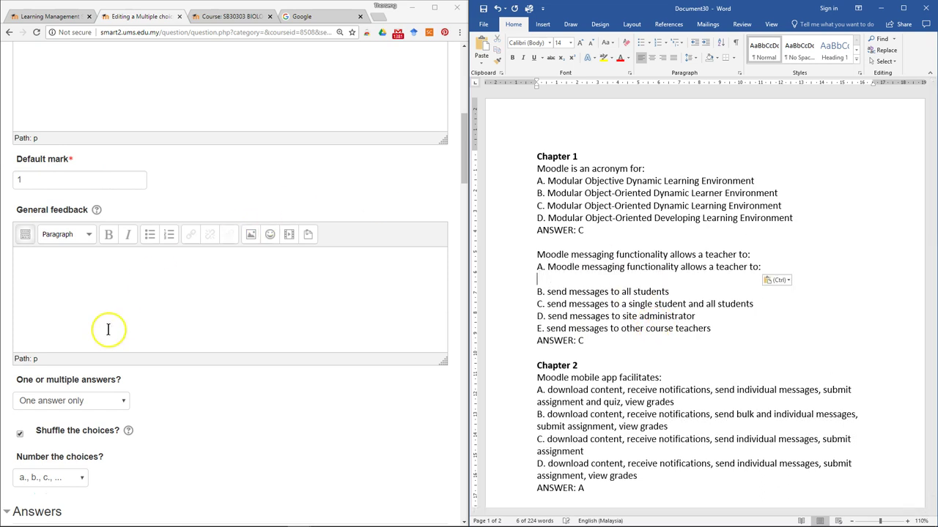
pyautogui.hotkey('ctrl', 'z')
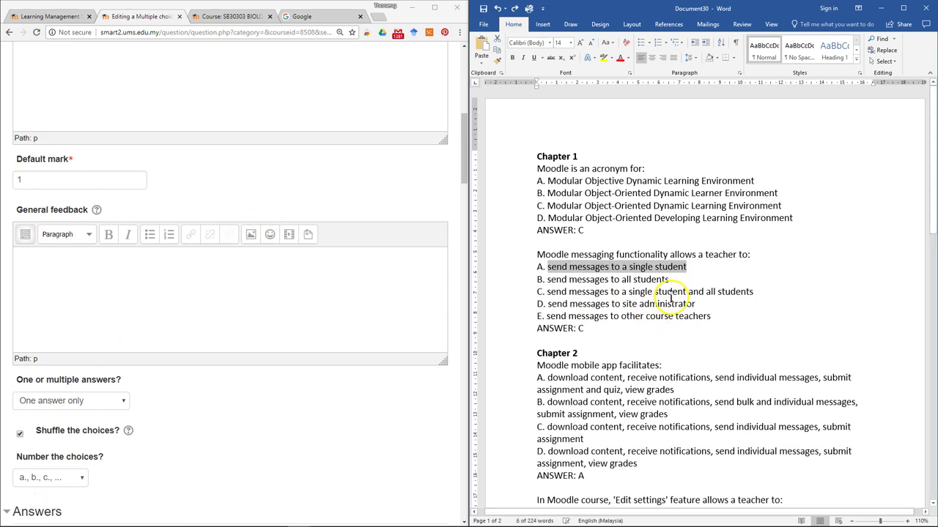
# Fill Choice 1 with the answer A text "send messages to a single student".
pyautogui.scroll(-4, 102, 325)
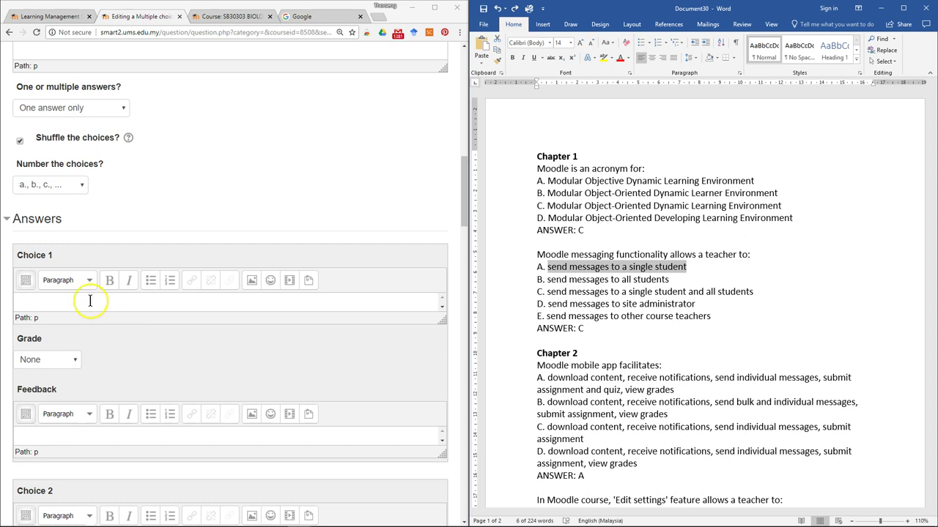
pyautogui.click(90, 300)
pyautogui.hotkey('ctrl', 'v')
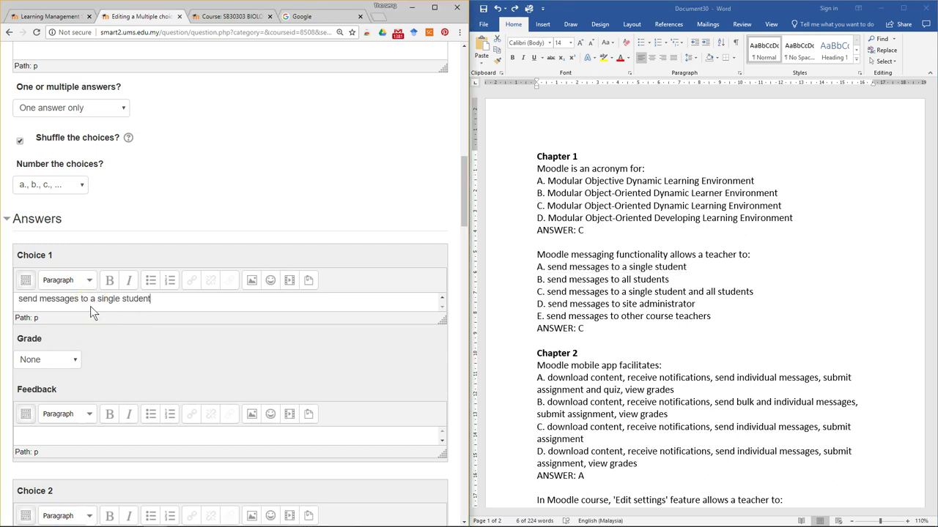
# Copy "send messages to all students" from the Word document into Choice 2.
pyautogui.scroll(-3, 223, 300)
pyautogui.click(566, 275)
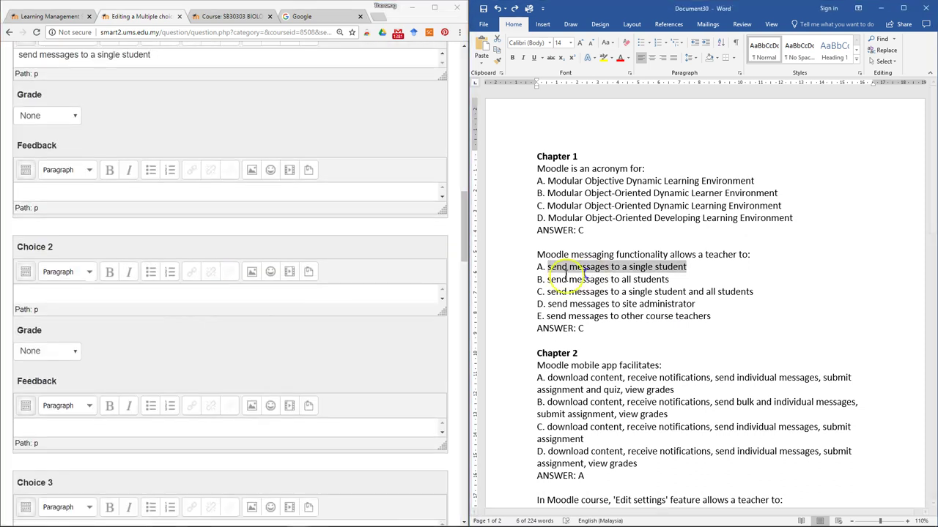
pyautogui.tripleClick(551, 279)
pyautogui.click(557, 280)
pyautogui.moveTo(546, 279); pyautogui.dragTo(683, 275)
pyautogui.hotkey('ctrl', 'c')
pyautogui.click(63, 295)
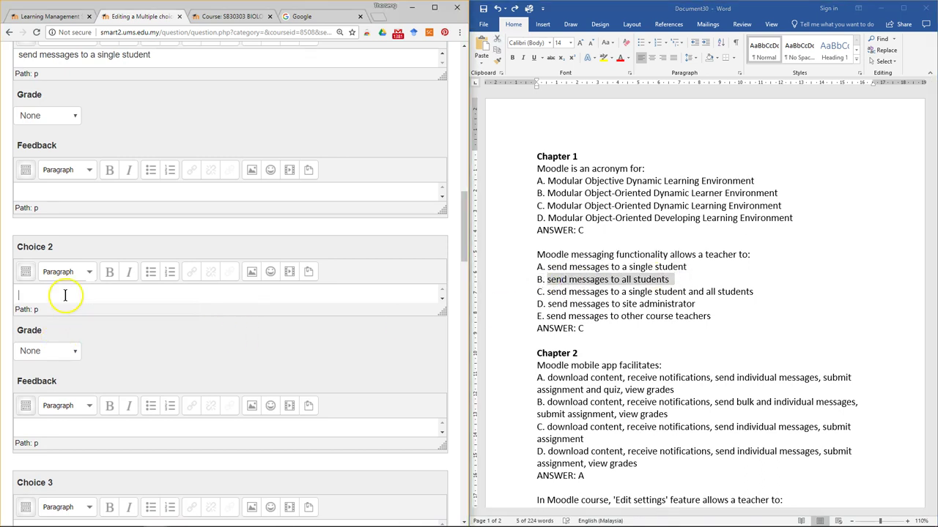
pyautogui.hotkey('ctrl', 'v')
# Copy "send messages to a single student and all students" from the Word document into Choice 3 and set that choice's grade to 100%.
pyautogui.scroll(-5, 174, 313)
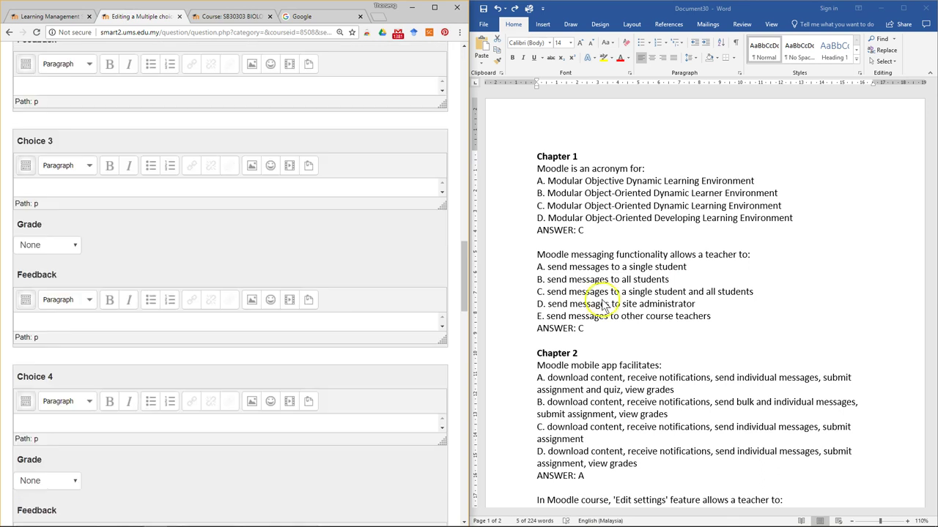
pyautogui.click(600, 292)
pyautogui.moveTo(547, 292); pyautogui.dragTo(736, 291)
pyautogui.hotkey('ctrl', 'c')
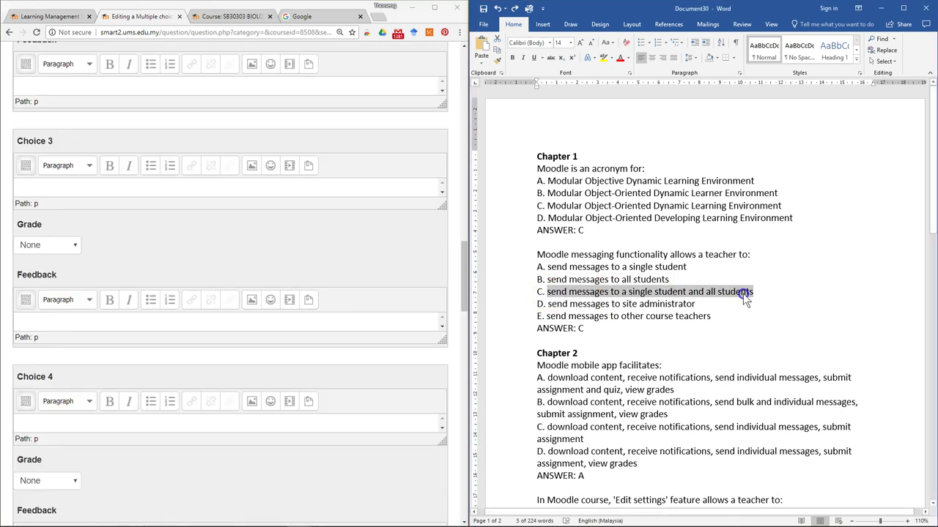
pyautogui.click(88, 188)
pyautogui.hotkey('ctrl', 'v')
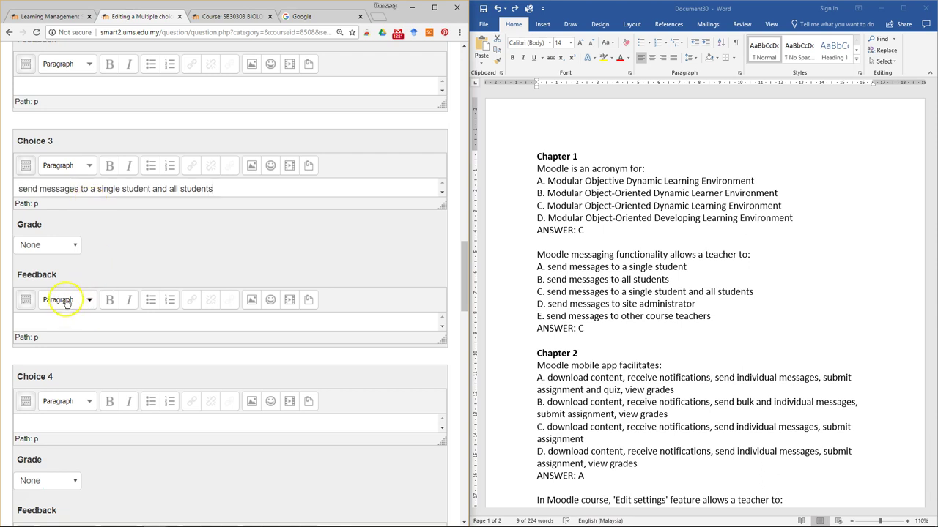
pyautogui.click(55, 252)
pyautogui.click(52, 274)
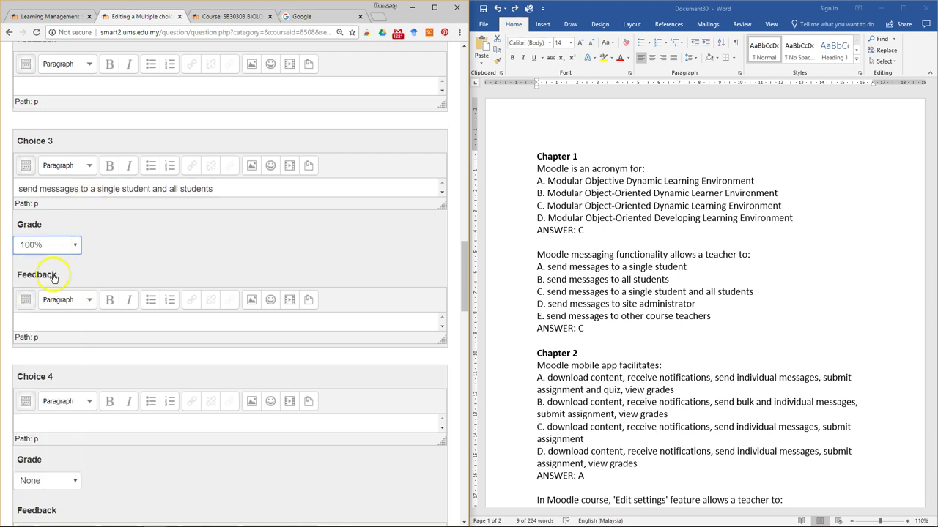
# Copy "send messages to site administrator" from the Word document into Choice 4.
pyautogui.scroll(-2, 339, 359)
pyautogui.moveTo(547, 292); pyautogui.dragTo(753, 292)
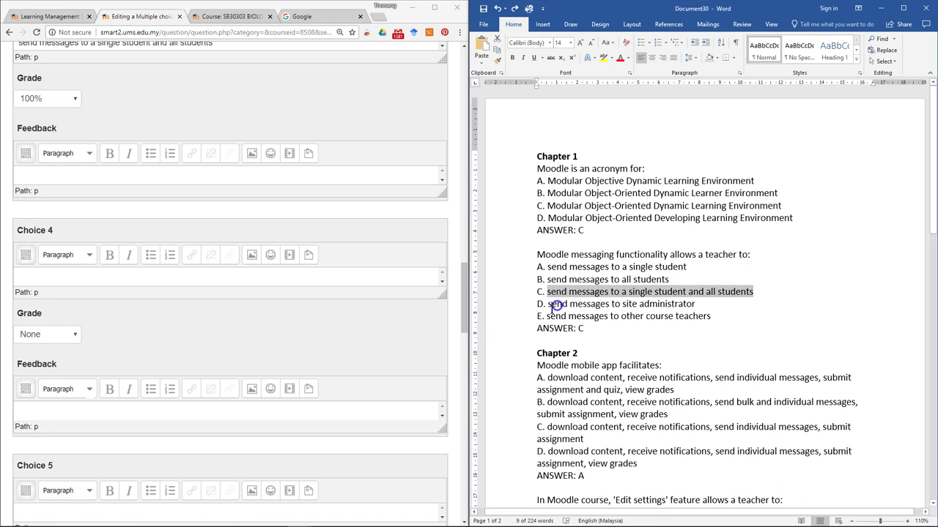
pyautogui.moveTo(547, 304); pyautogui.dragTo(700, 306)
pyautogui.hotkey('ctrl', 'c')
pyautogui.click(69, 275)
pyautogui.hotkey('ctrl', 'v')
# Copy "send messages to other course teachers" from the Word document into Choice 5.
pyautogui.scroll(-3, 231, 346)
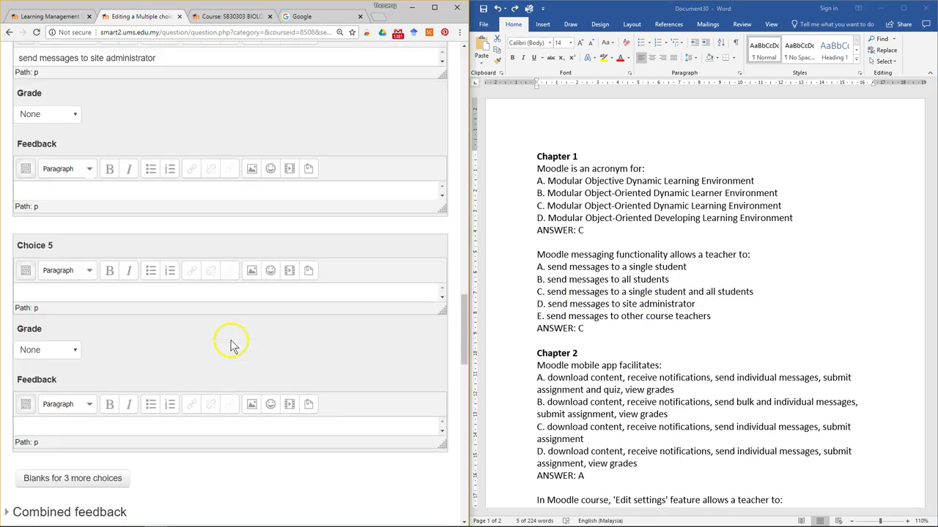
pyautogui.scroll(-1, 231, 345)
pyautogui.moveTo(545, 316); pyautogui.dragTo(686, 317)
pyautogui.hotkey('ctrl', 'c')
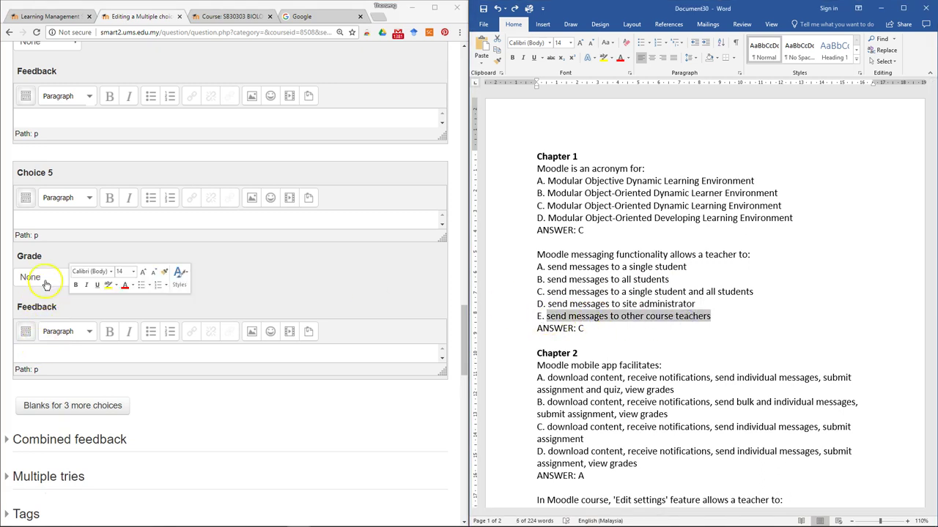
pyautogui.click(50, 220)
pyautogui.hotkey('ctrl', 'v')
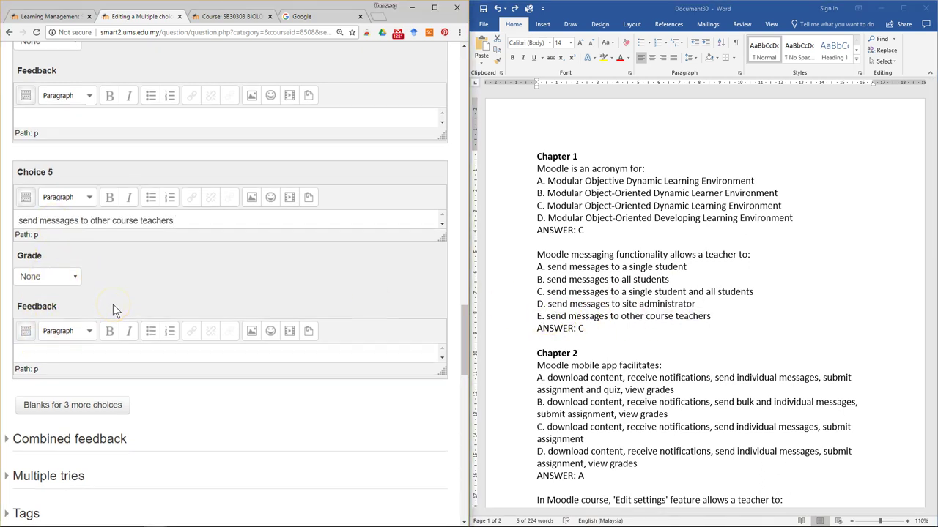
pyautogui.scroll(-4, 112, 304)
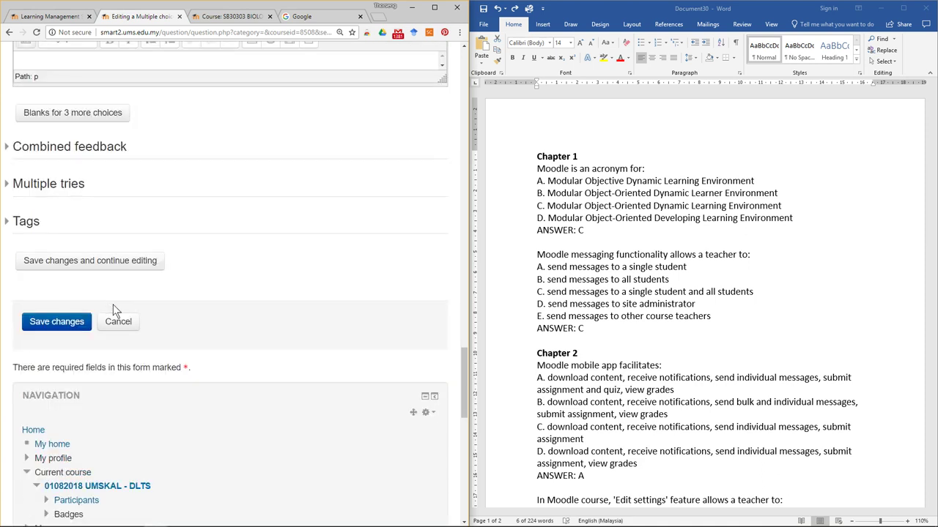
# Save the Q2 messaging question in the Chapter 1 category and check the question list.
pyautogui.click(63, 323)
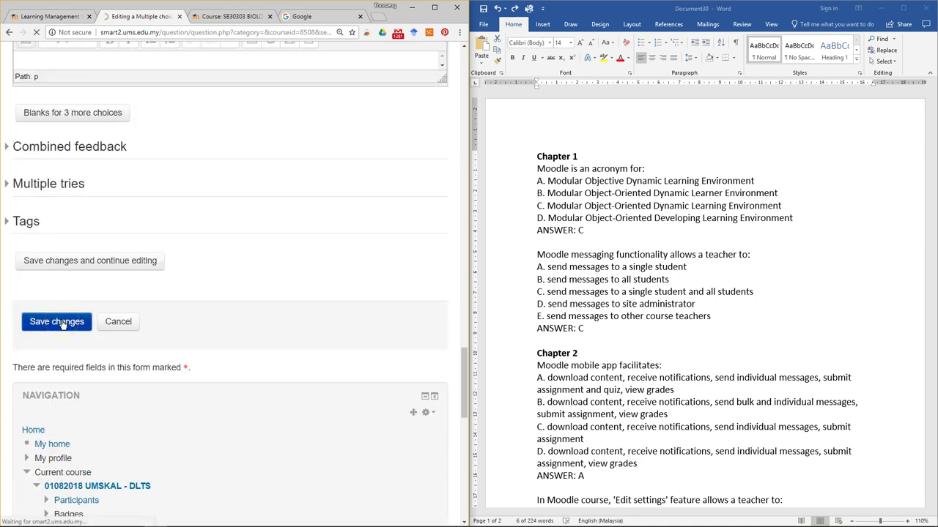
pyautogui.scroll(-3, 219, 306)
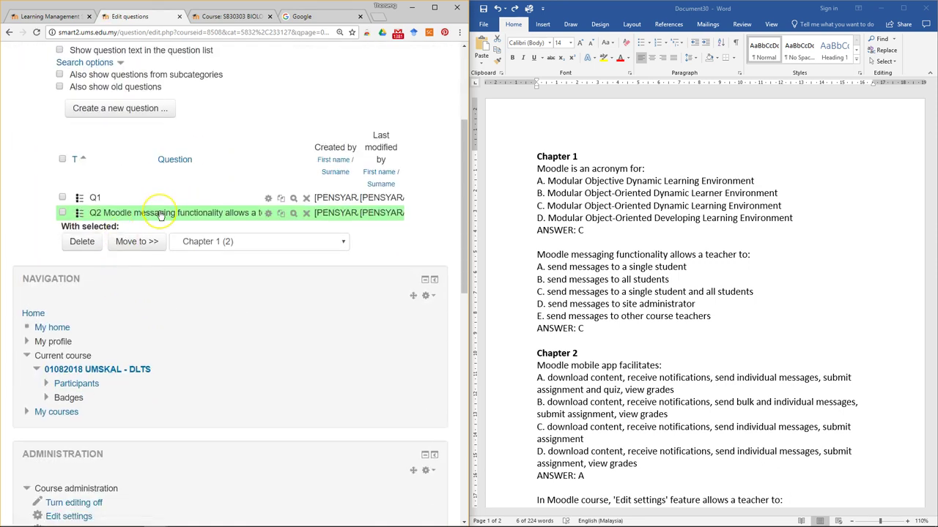
pyautogui.scroll(3, 160, 215)
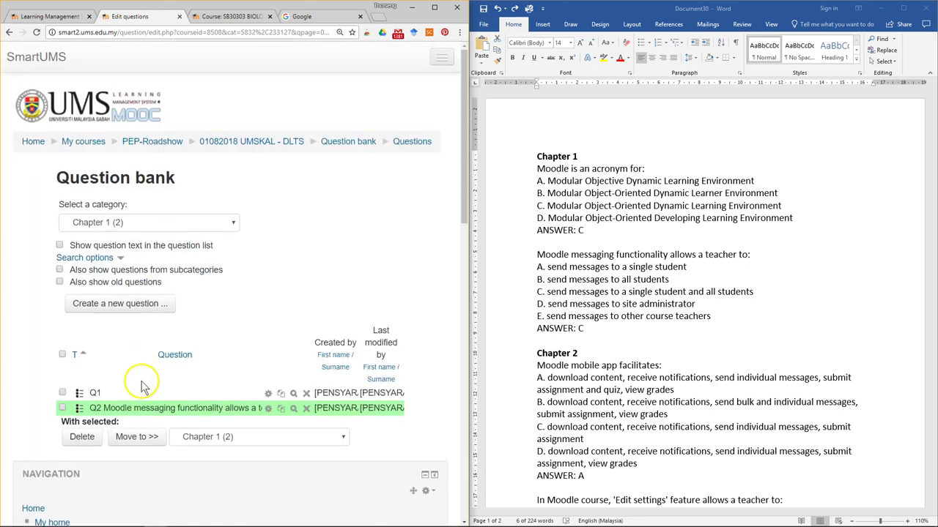
# Switch the question bank to the Chapter 2 category and add a new multiple choice question there.
pyautogui.click(168, 229)
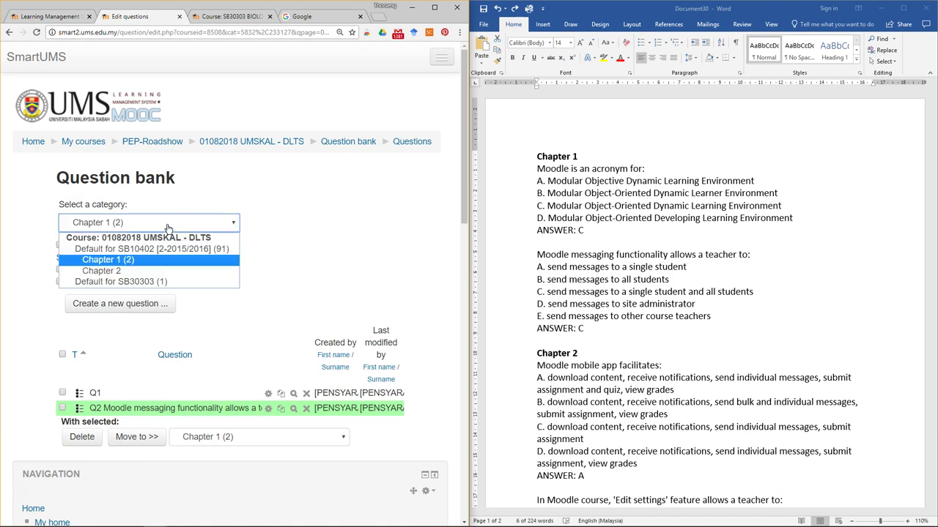
pyautogui.click(164, 271)
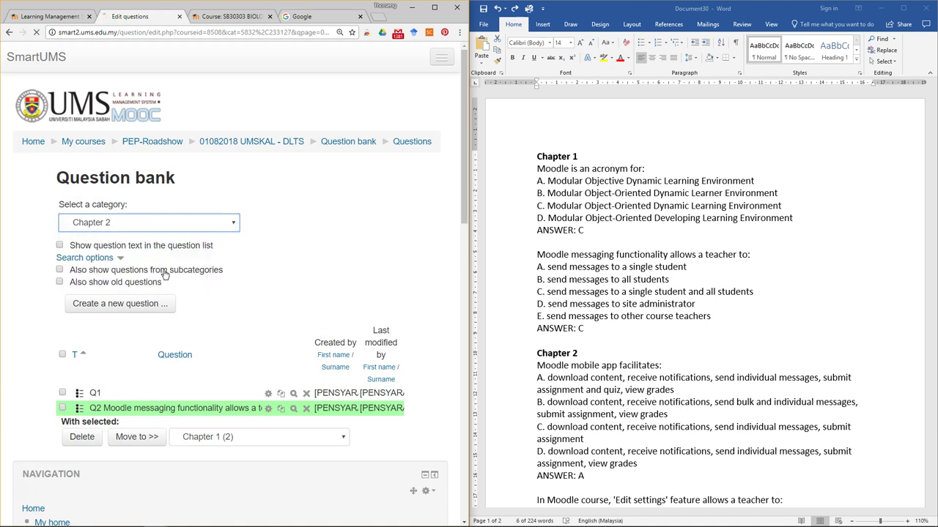
pyautogui.scroll(-3, 685, 364)
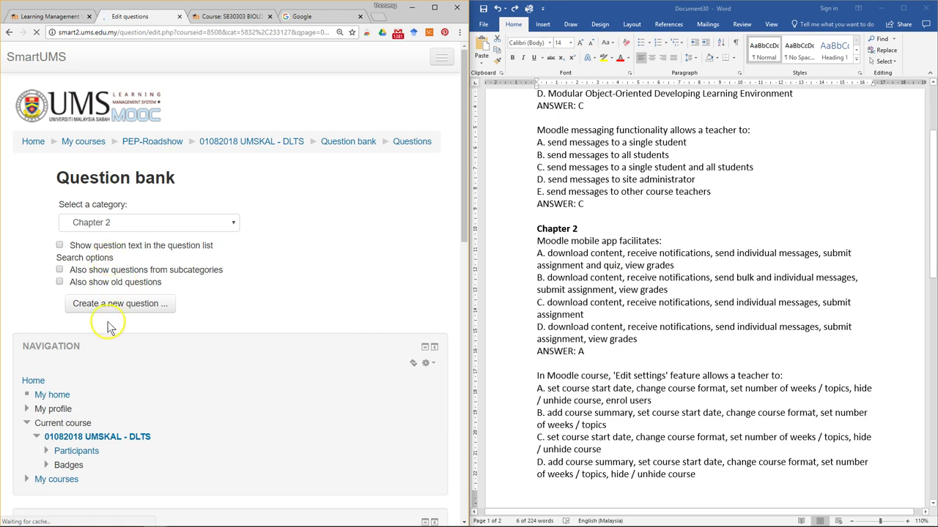
pyautogui.click(118, 226)
pyautogui.click(110, 221)
pyautogui.click(118, 310)
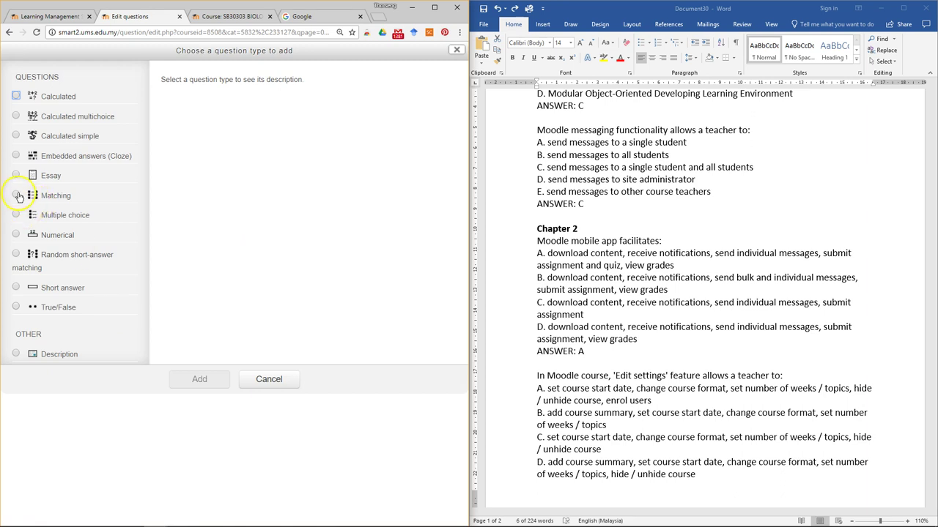
pyautogui.click(18, 215)
pyautogui.click(202, 380)
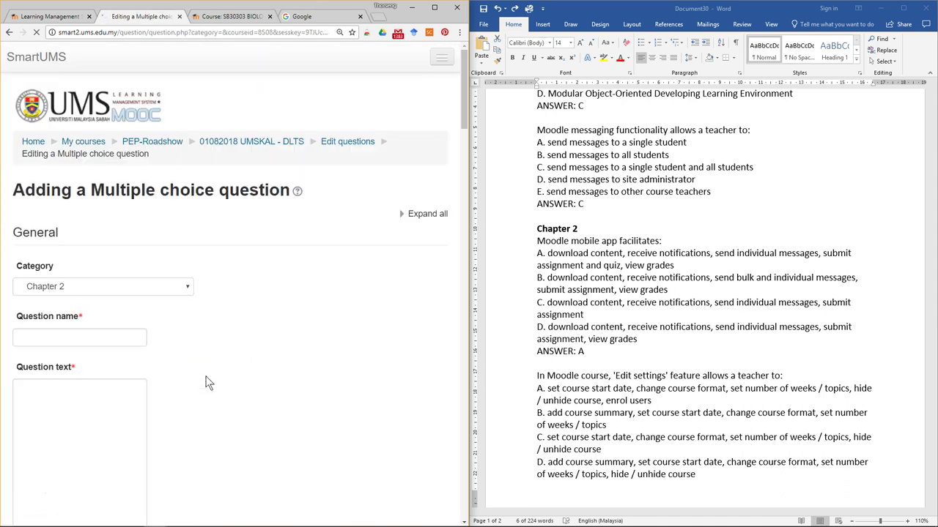
# Copy "Moodle mobile app facilitates:" from the Word document, name the question "Q1 Moodle mobile app facilitates:" and enter the copied sentence as question text.
pyautogui.click(93, 336)
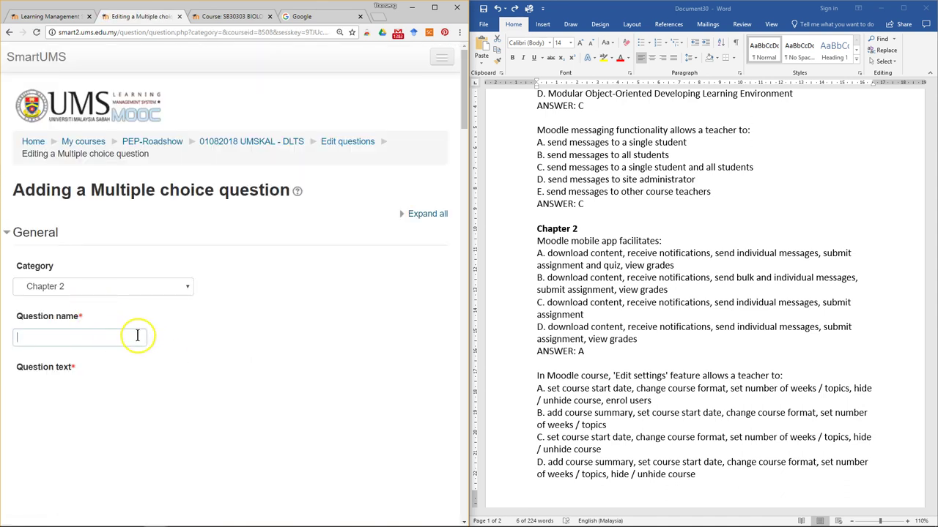
pyautogui.click(540, 240)
pyautogui.moveTo(540, 240); pyautogui.dragTo(659, 238)
pyautogui.hotkey('ctrl', 'c')
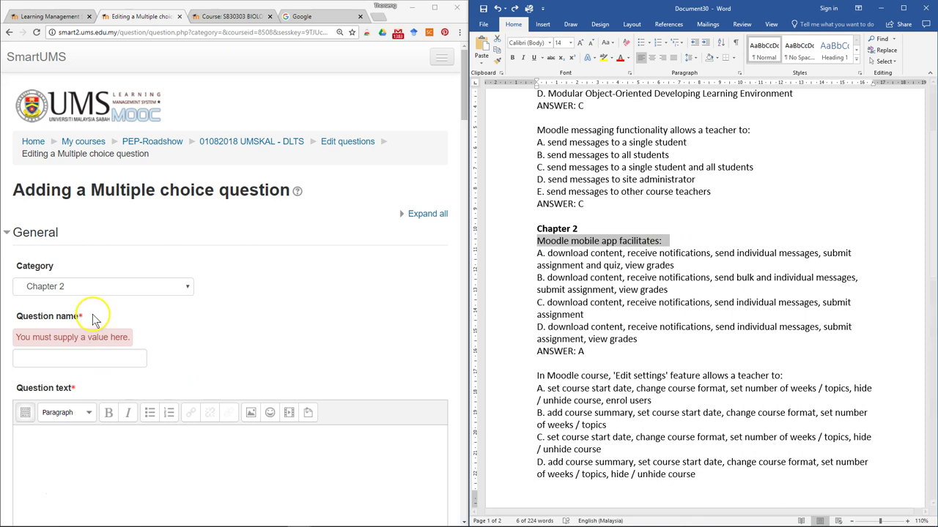
pyautogui.click(88, 360)
pyautogui.write('Q')
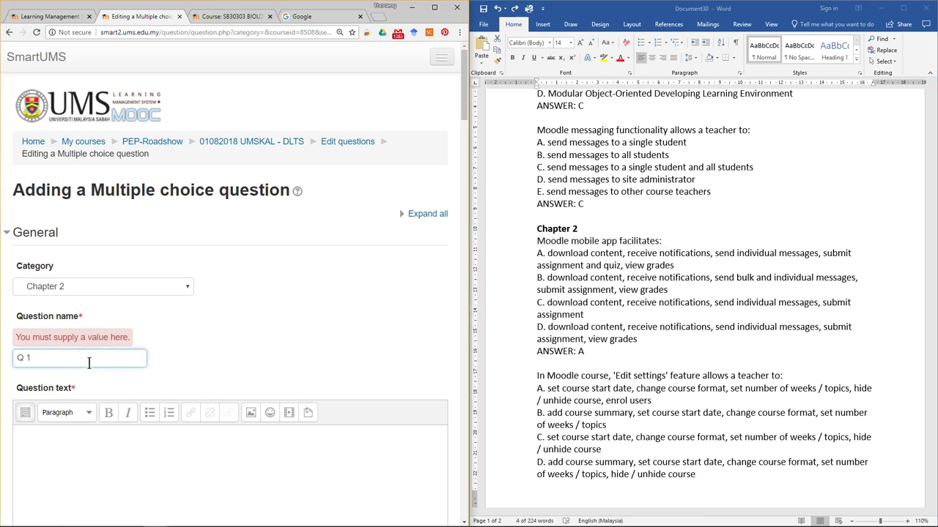
pyautogui.write('1')
pyautogui.hotkey('ctrl', 'v')
pyautogui.click(107, 457)
pyautogui.scroll(-1, 107, 457)
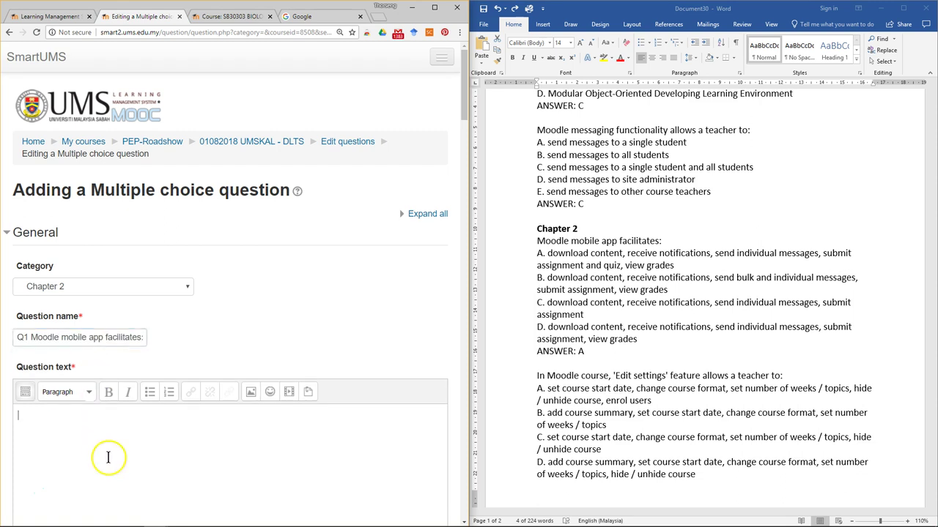
pyautogui.hotkey('ctrl', 'v')
# Copy "download content, receive notifications, send individual messages, submit assignment and quiz, view grades" from the Word document into Choice 1 and set its grade to 100%.
pyautogui.scroll(-1, 278, 285)
pyautogui.click(583, 256)
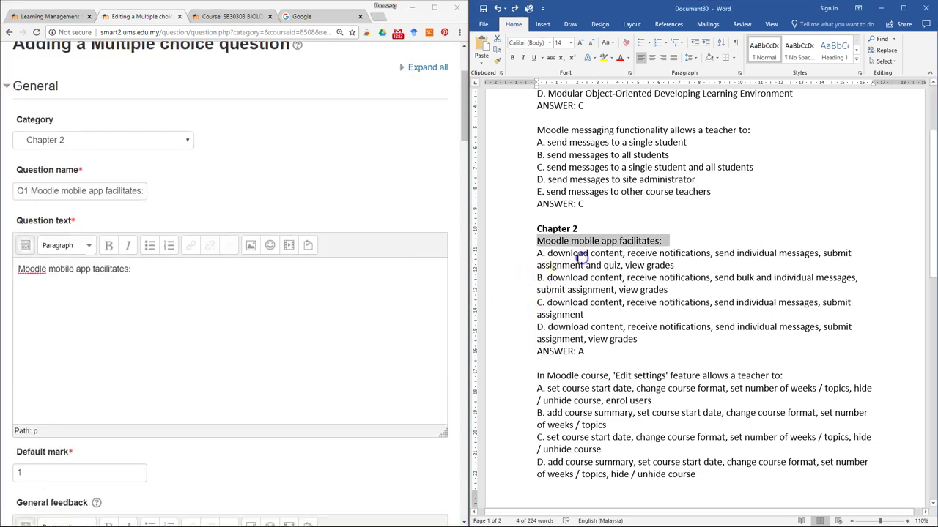
pyautogui.moveTo(546, 254); pyautogui.dragTo(669, 262)
pyautogui.hotkey('ctrl', 'c')
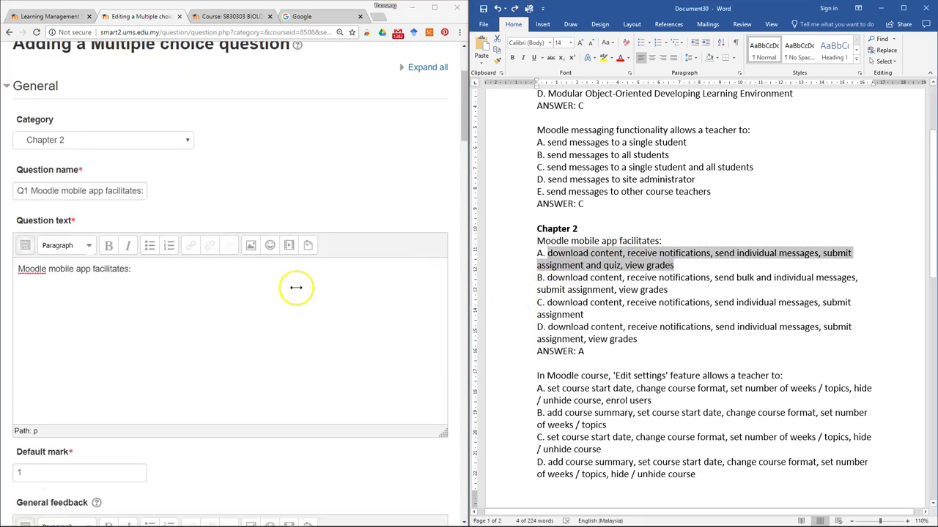
pyautogui.scroll(-12, 296, 287)
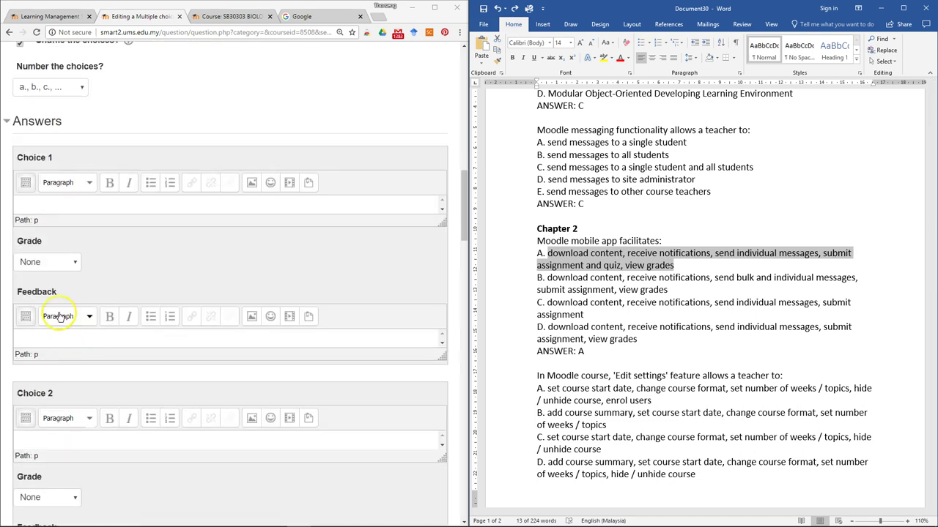
pyautogui.click(71, 209)
pyautogui.hotkey('ctrl', 'v')
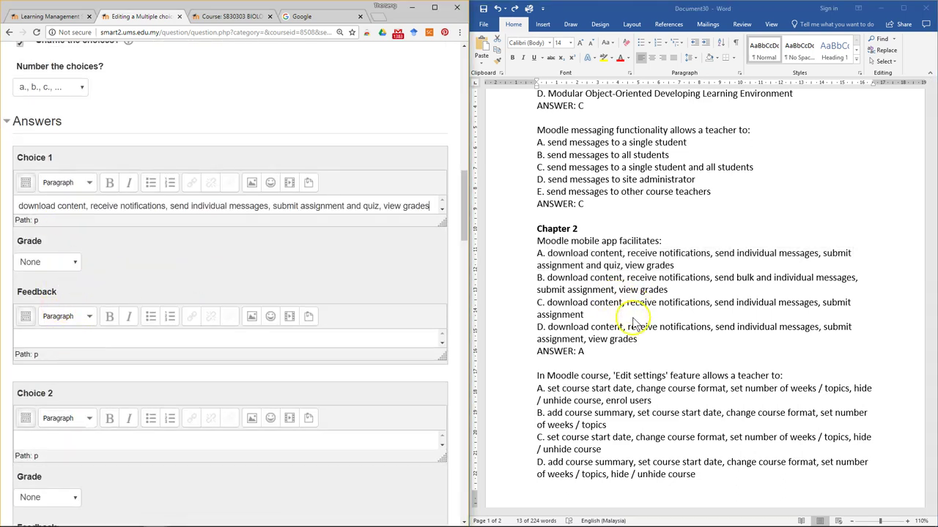
pyautogui.click(53, 263)
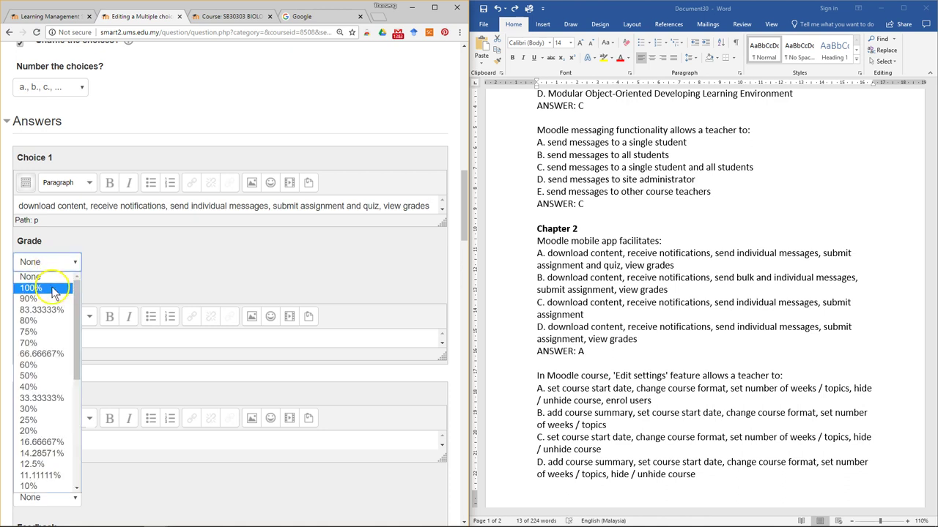
pyautogui.click(54, 290)
# Copy "download content, receive notifications, send bulk and individual messages, submit assignment, view grades" from the Word document into Choice 2.
pyautogui.scroll(-2, 328, 293)
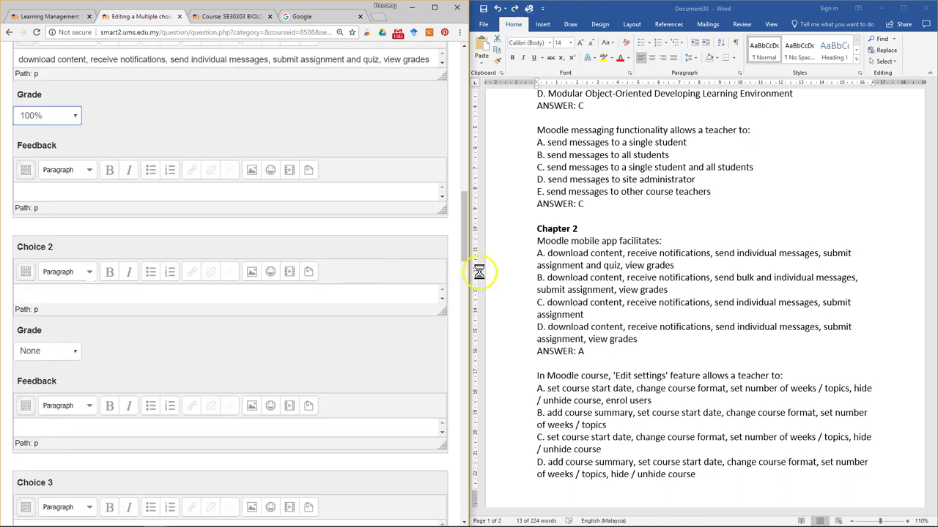
pyautogui.tripleClick(556, 257)
pyautogui.tripleClick(601, 280)
pyautogui.hotkey('ctrl', 'c')
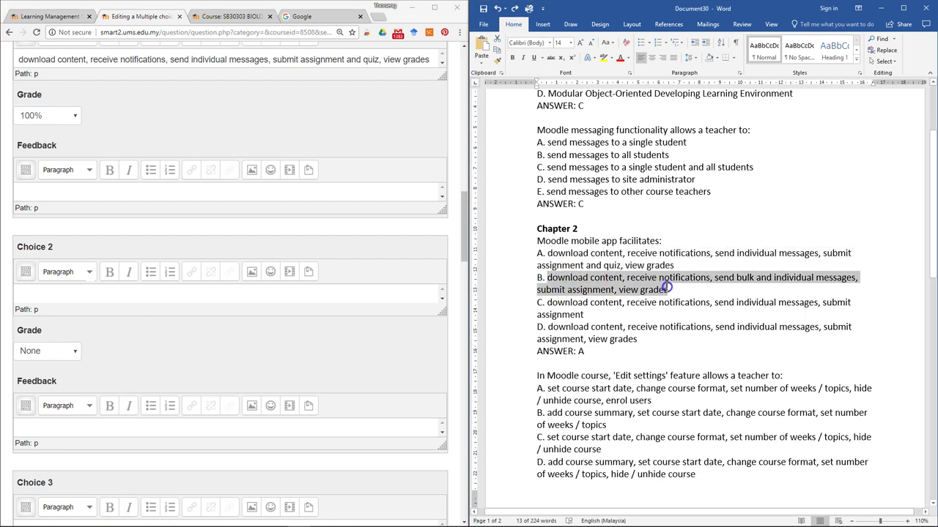
pyautogui.click(76, 294)
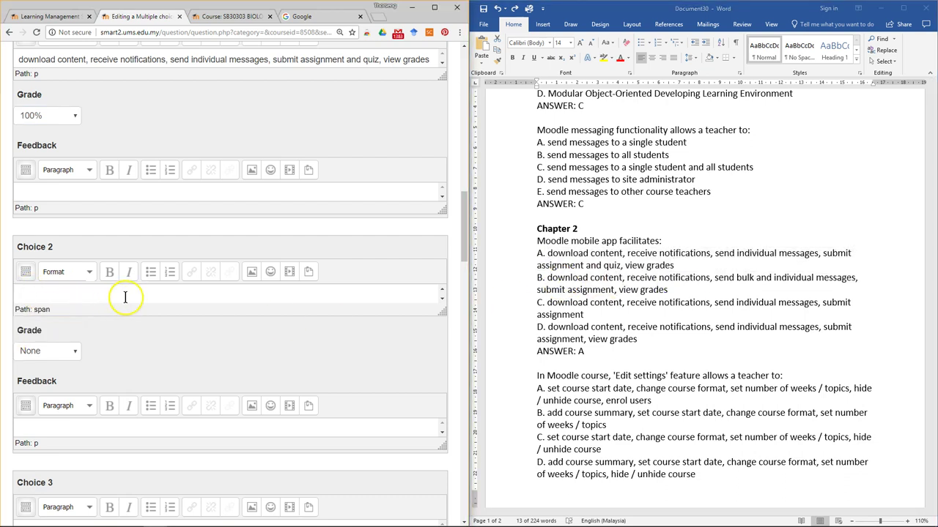
pyautogui.hotkey('ctrl', 'v')
# Copy "download content, receive notifications, send individual messages, submit assignment" from the Word document into Choice 3.
pyautogui.scroll(-6, 261, 303)
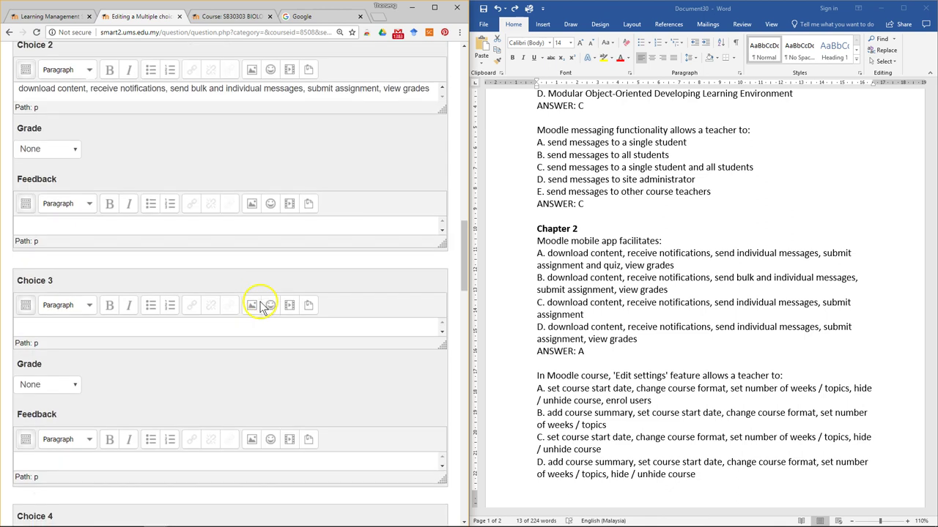
pyautogui.click(589, 309)
pyautogui.tripleClick(590, 309)
pyautogui.hotkey('ctrl', 'c')
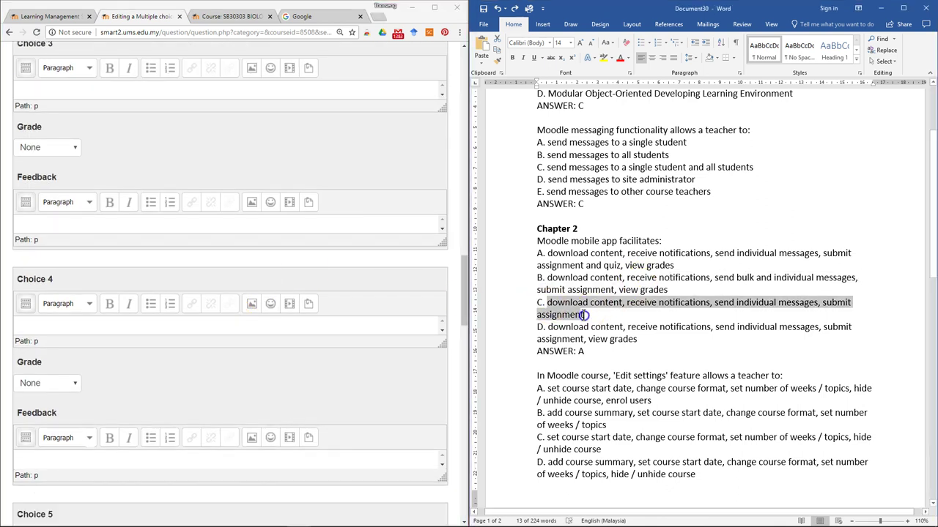
pyautogui.click(57, 224)
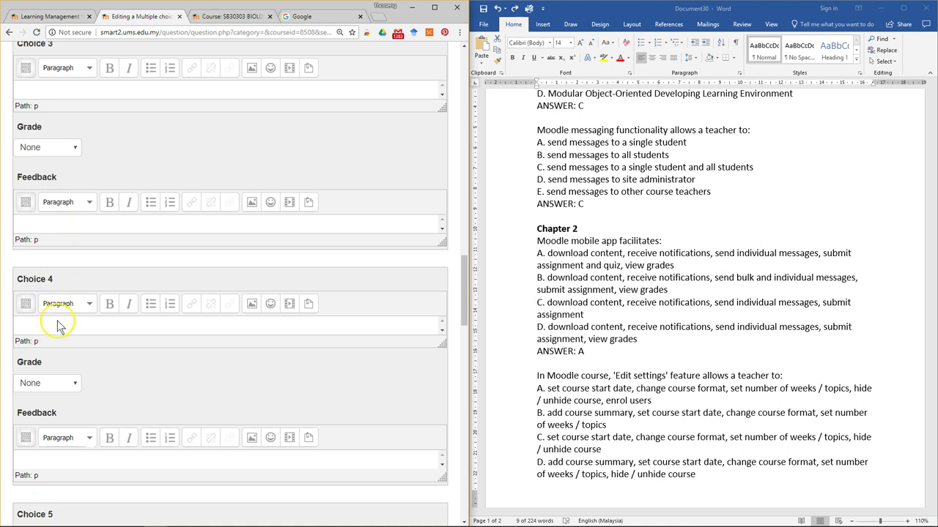
pyautogui.scroll(2, 60, 300)
pyautogui.click(46, 183)
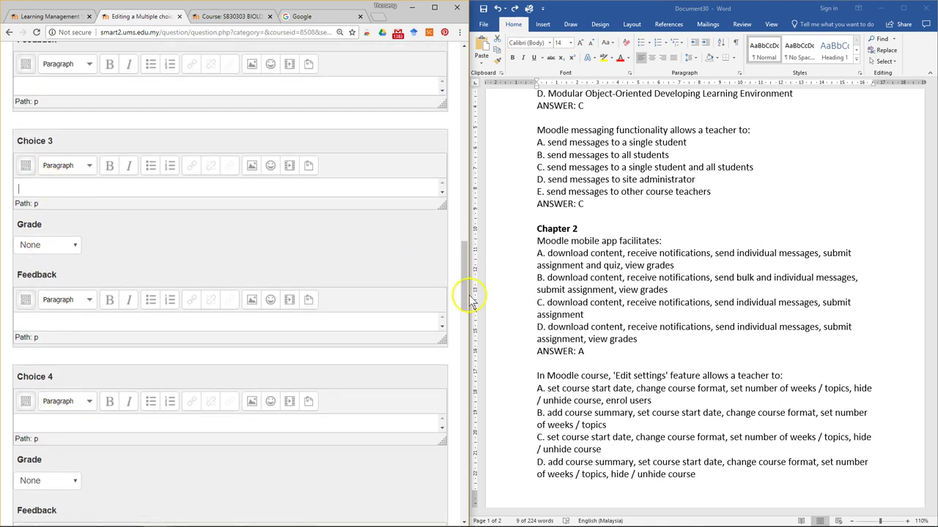
pyautogui.hotkey('ctrl', 'v')
# Copy "download content, receive notifications, send individual messages, submit assignment, view grades" from the Word document into Choice 4.
pyautogui.click(547, 326)
pyautogui.moveTo(547, 327); pyautogui.dragTo(647, 341)
pyautogui.hotkey('ctrl', 'c')
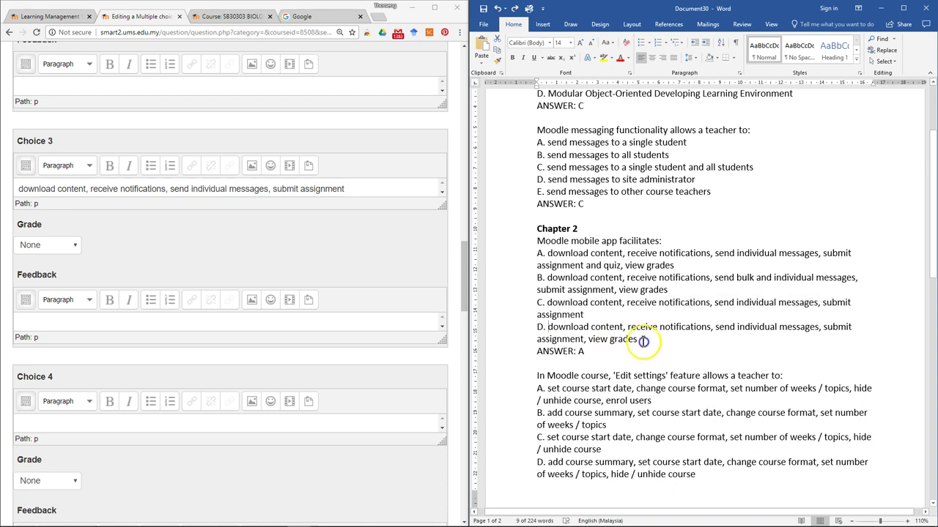
pyautogui.click(66, 421)
pyautogui.hotkey('ctrl', 'v')
# Save the Moodle mobile app question and add another multiple choice question to the Chapter 2 category.
pyautogui.scroll(-8, 71, 416)
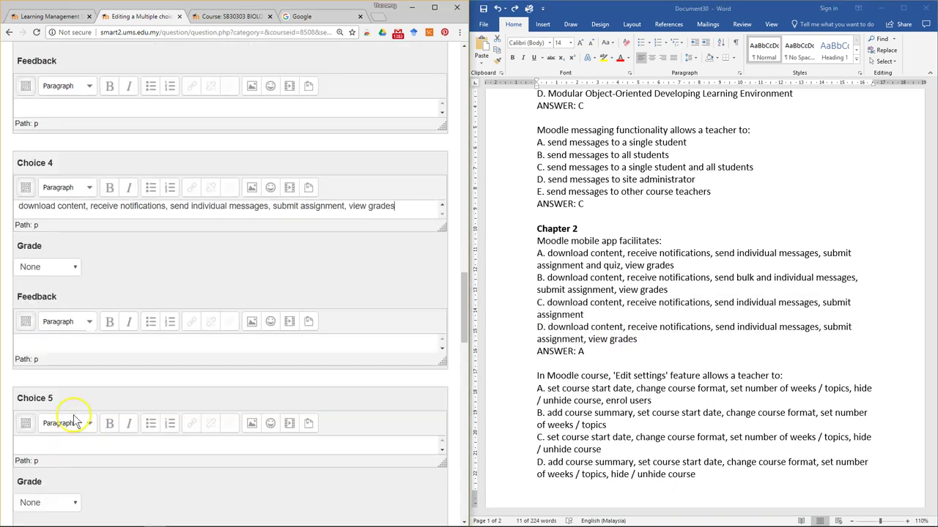
pyautogui.click(63, 469)
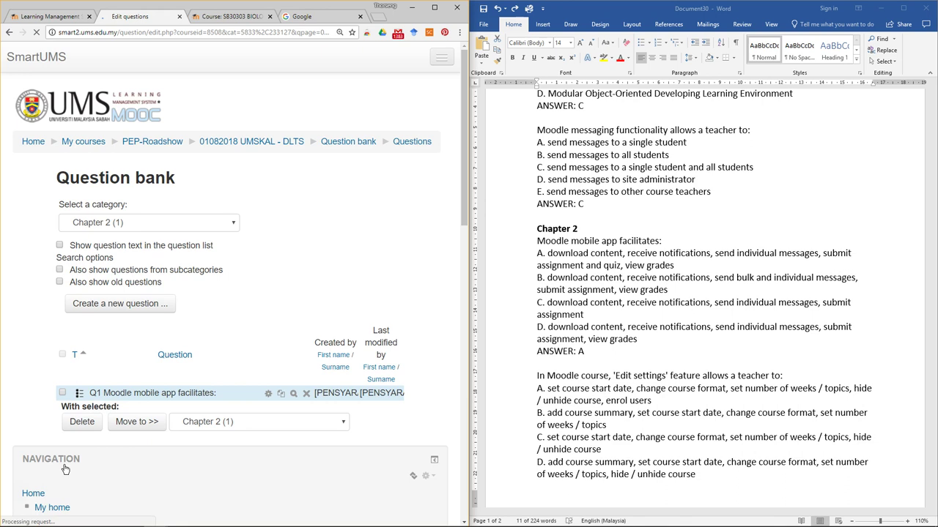
pyautogui.click(142, 307)
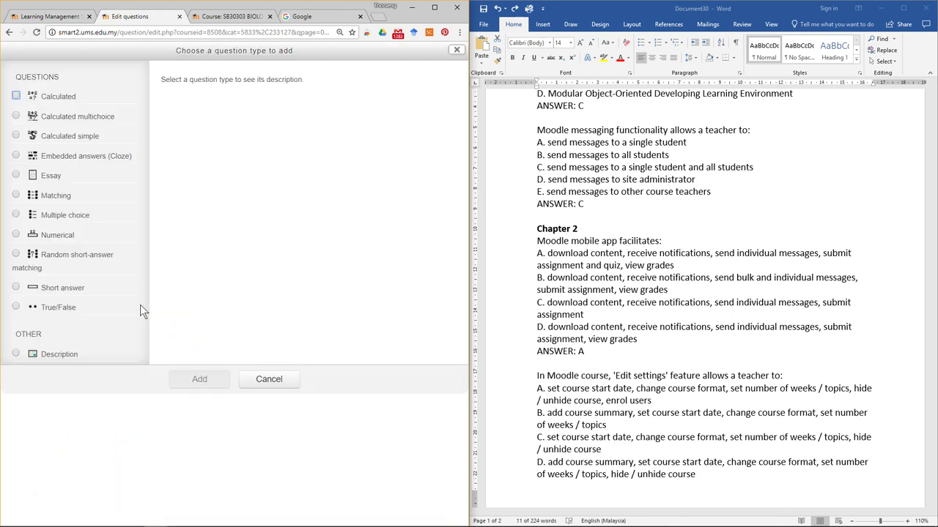
pyautogui.click(33, 215)
pyautogui.click(199, 379)
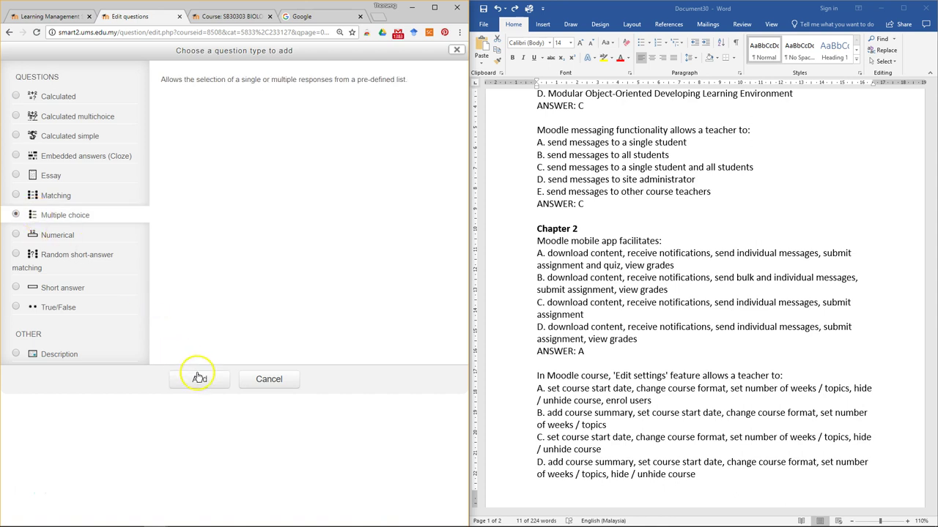
# Copy "In Moodle course, 'Edit settings' feature allows a teacher to:" from the Word document into the question name after "Q2" and into the question text.
pyautogui.scroll(-2, 628, 370)
pyautogui.scroll(-3, 634, 370)
pyautogui.scroll(2, 632, 369)
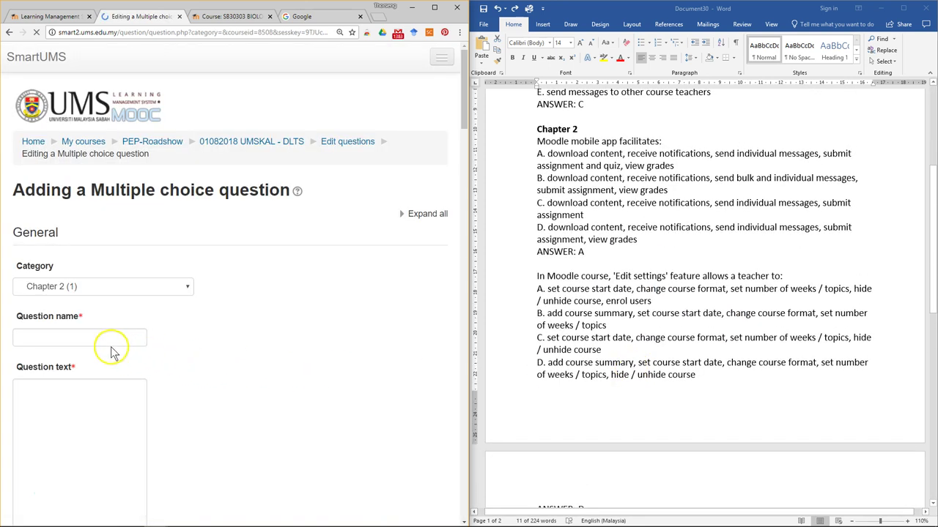
pyautogui.click(551, 277)
pyautogui.moveTo(539, 276); pyautogui.dragTo(776, 277)
pyautogui.hotkey('ctrl', 'c')
pyautogui.click(109, 333)
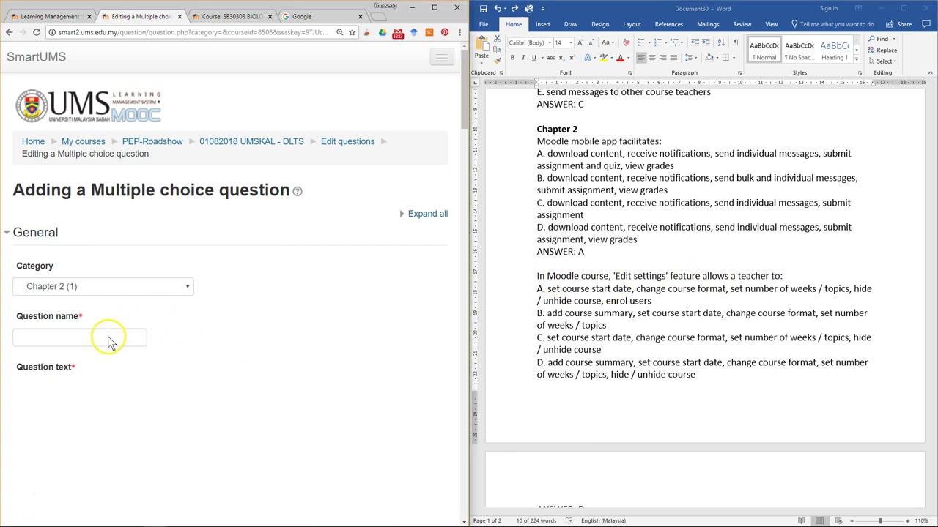
pyautogui.write('Q2')
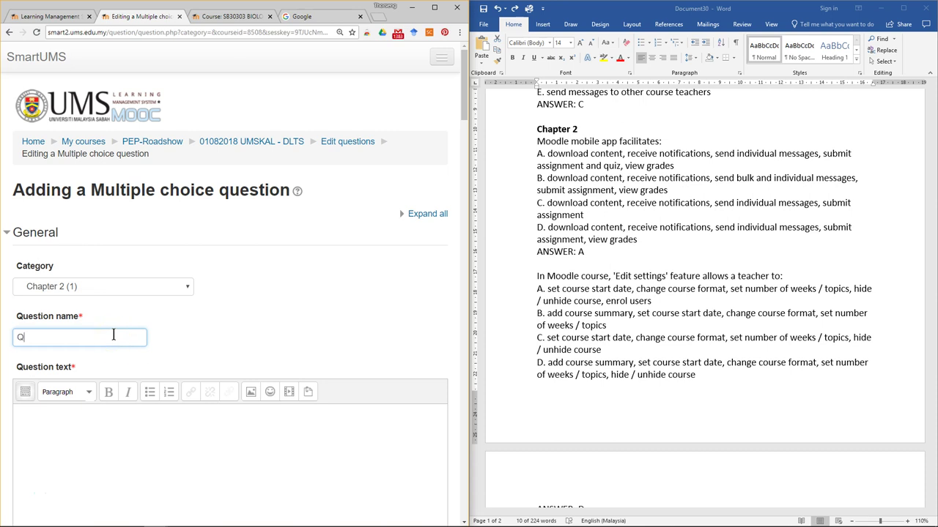
pyautogui.hotkey('ctrl', 'v')
pyautogui.click(124, 414)
pyautogui.hotkey('ctrl', 'v')
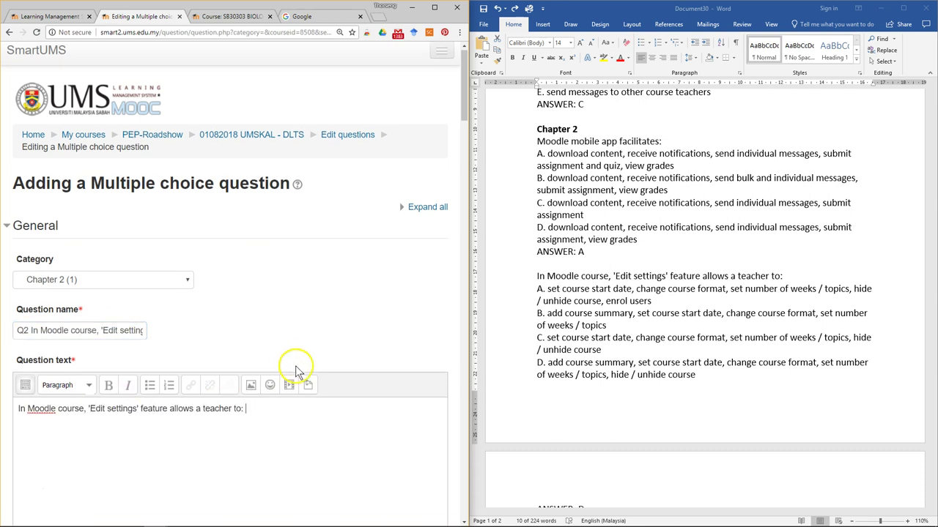
# Copy "set course start date, change course format, set number of weeks / topics, hide / unhide course, enrol users" from the Word document into Choice 1.
pyautogui.scroll(-5, 254, 358)
pyautogui.click(610, 313)
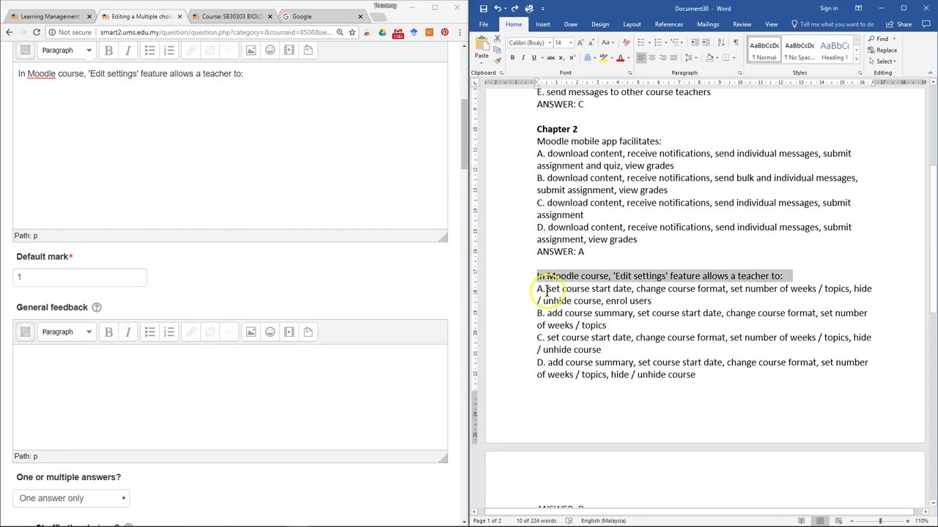
pyautogui.moveTo(548, 289); pyautogui.dragTo(660, 297)
pyautogui.hotkey('ctrl', 'c')
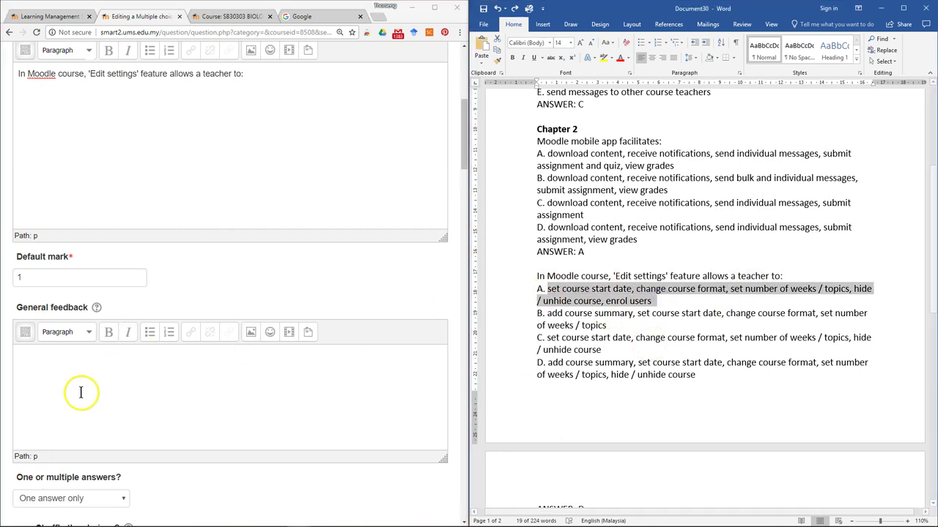
pyautogui.scroll(-5, 77, 391)
pyautogui.click(58, 352)
pyautogui.hotkey('ctrl', 'v')
# Copy "add course summary, set course start date, change course format, set number of weeks / topics" from the Word document into Choice 2.
pyautogui.scroll(-5, 115, 360)
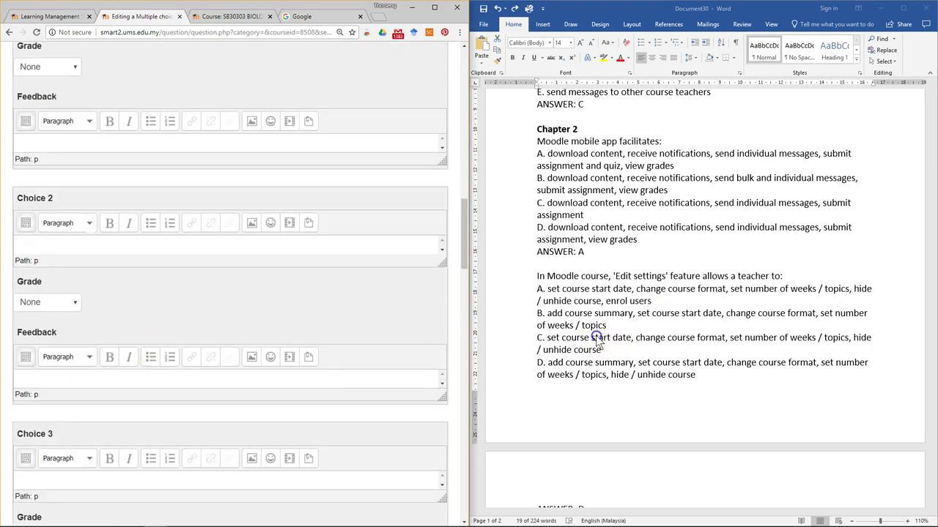
pyautogui.click(551, 298)
pyautogui.moveTo(546, 314); pyautogui.dragTo(607, 327)
pyautogui.hotkey('ctrl', 'c')
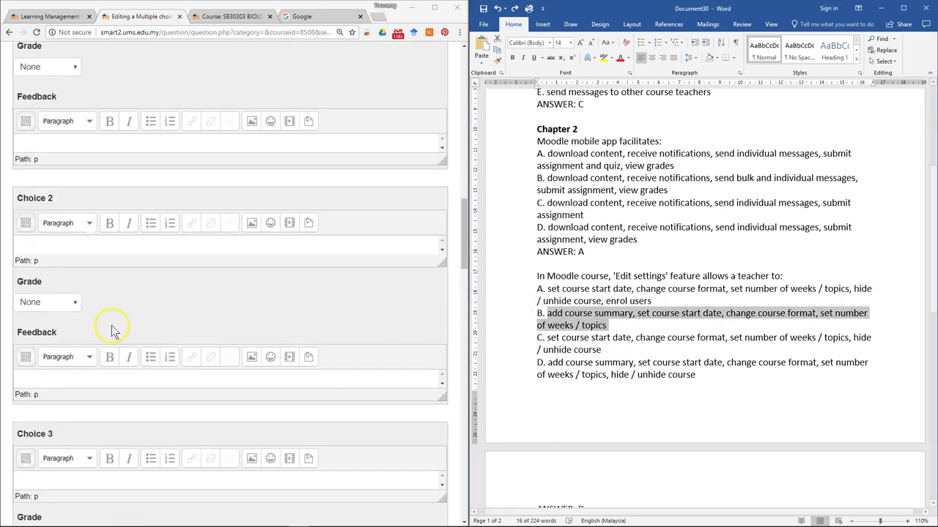
pyautogui.click(71, 244)
pyautogui.hotkey('ctrl', 'v')
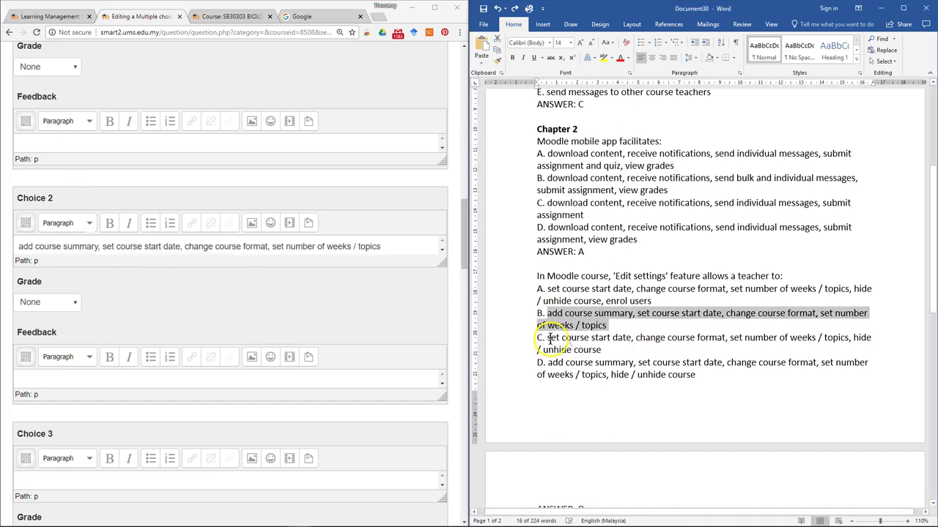
# Copy "set course start date, change course format, set number of weeks / topics, hide / unhide course" from the Word document into Choice 3.
pyautogui.moveTo(547, 338); pyautogui.dragTo(599, 350)
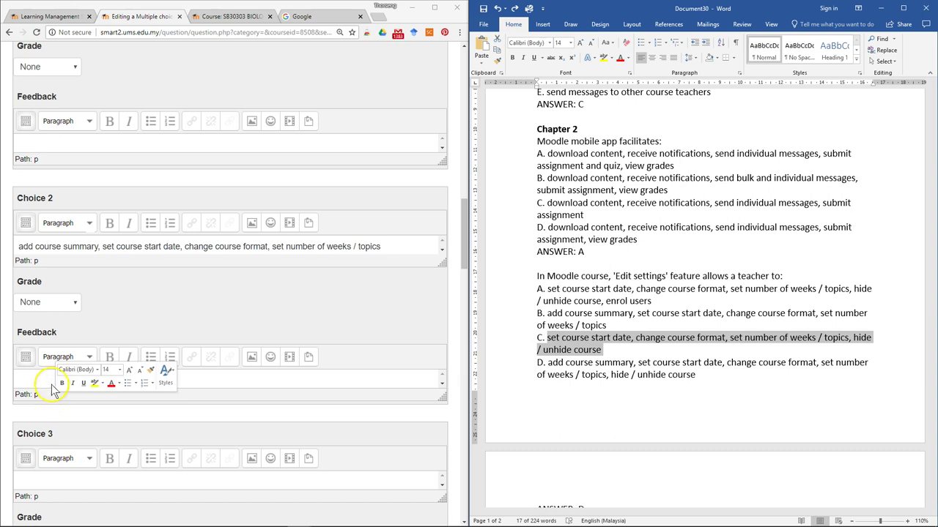
pyautogui.click(71, 481)
pyautogui.write('set course start date, change course format, set number of weeks / topics, hide / unhide course')
# Copy "add course summary, set course start date, change course format, set number of weeks / topics, hide / unhide course" from the Word document into Choice 4.
pyautogui.scroll(-5, 210, 371)
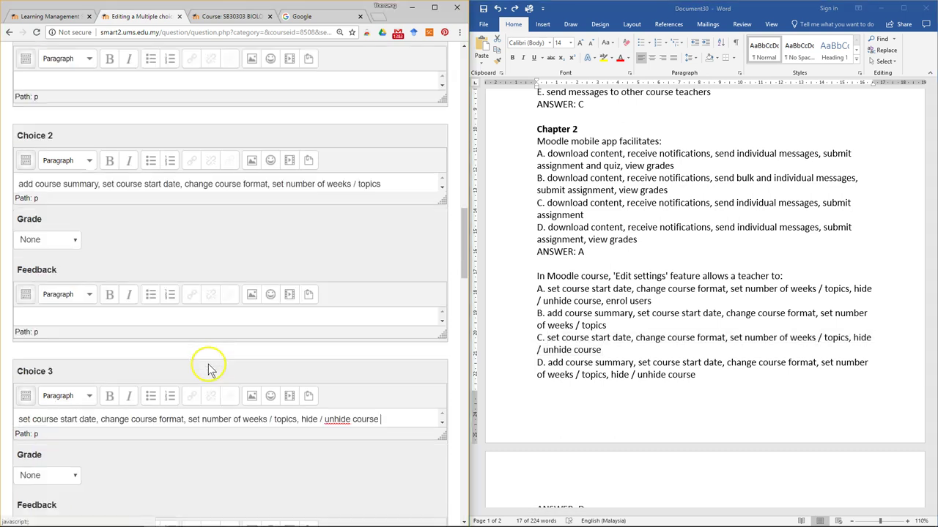
pyautogui.moveTo(548, 364); pyautogui.dragTo(663, 375)
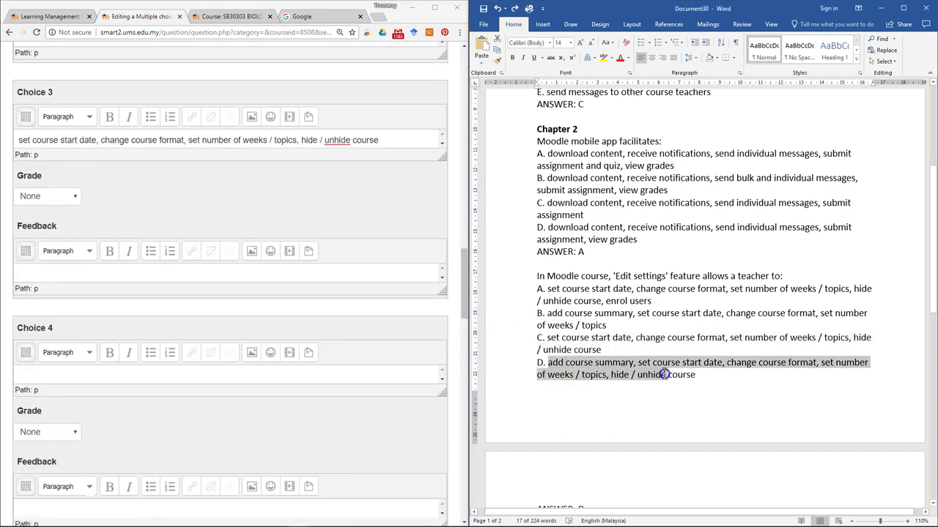
pyautogui.hotkey('ctrl', 'c')
pyautogui.click(130, 374)
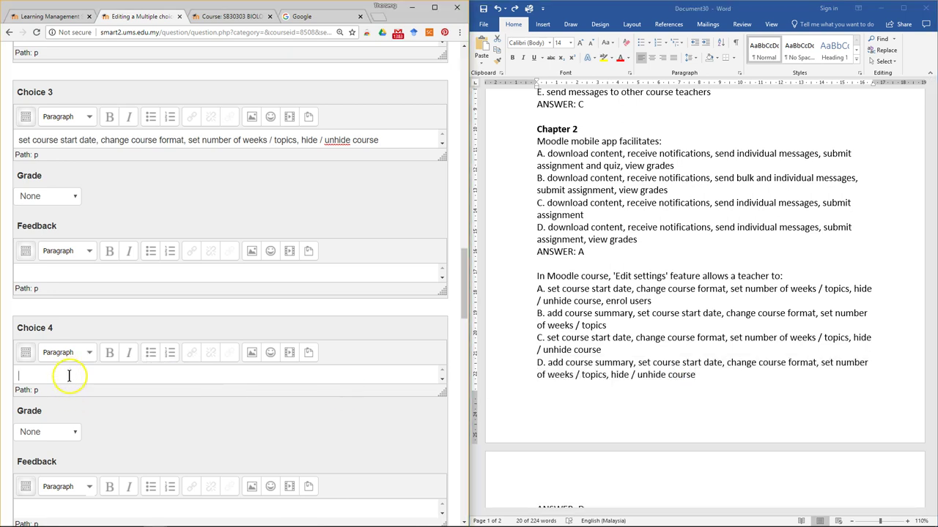
pyautogui.hotkey('ctrl', 'v')
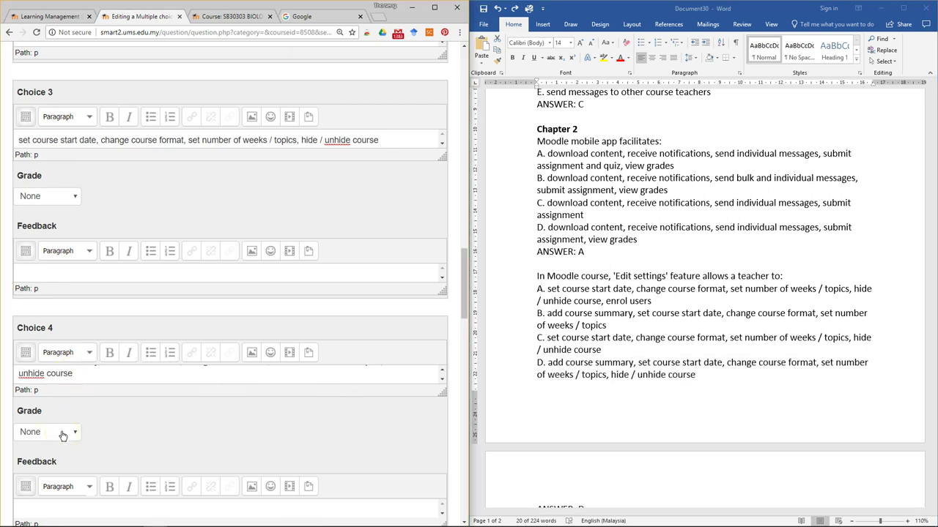
# Set the grade of Choice 4 to 100% and save the 'Edit settings' question to the question bank.
pyautogui.click(62, 432)
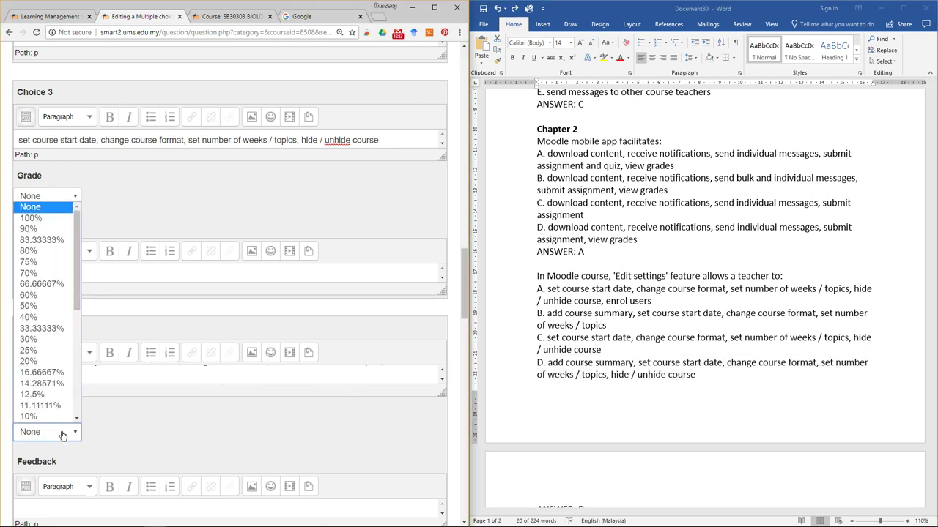
pyautogui.click(42, 219)
pyautogui.scroll(-5, 151, 423)
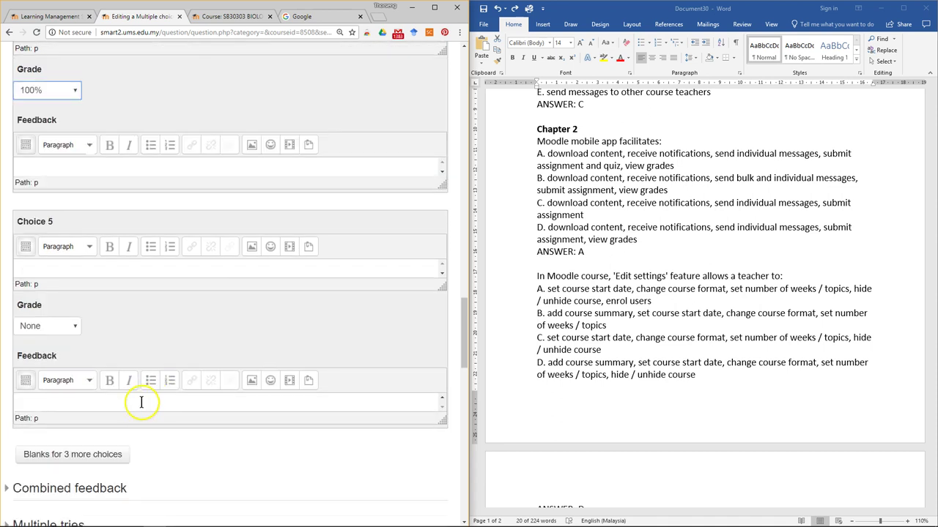
pyautogui.scroll(-4, 138, 399)
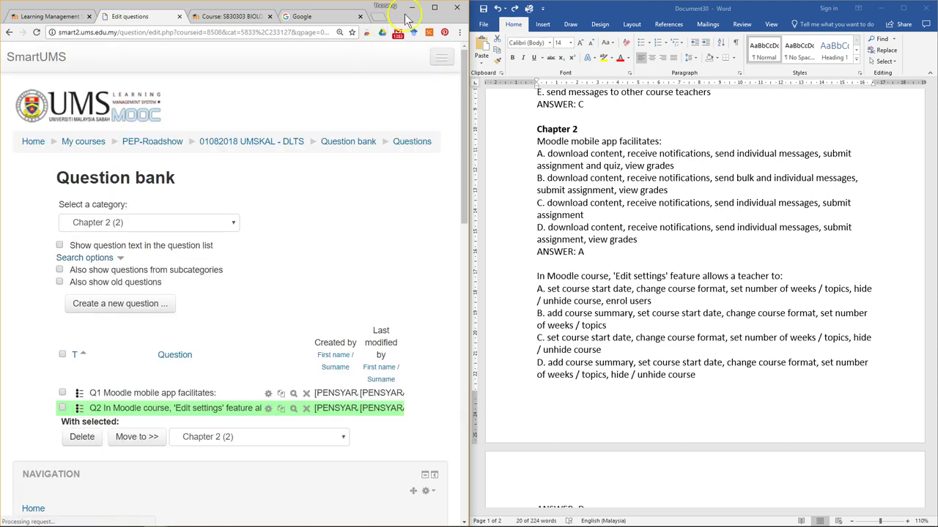
# Maximize the browser window and switch the question bank to the Chapter 1 category.
pyautogui.click(434, 7)
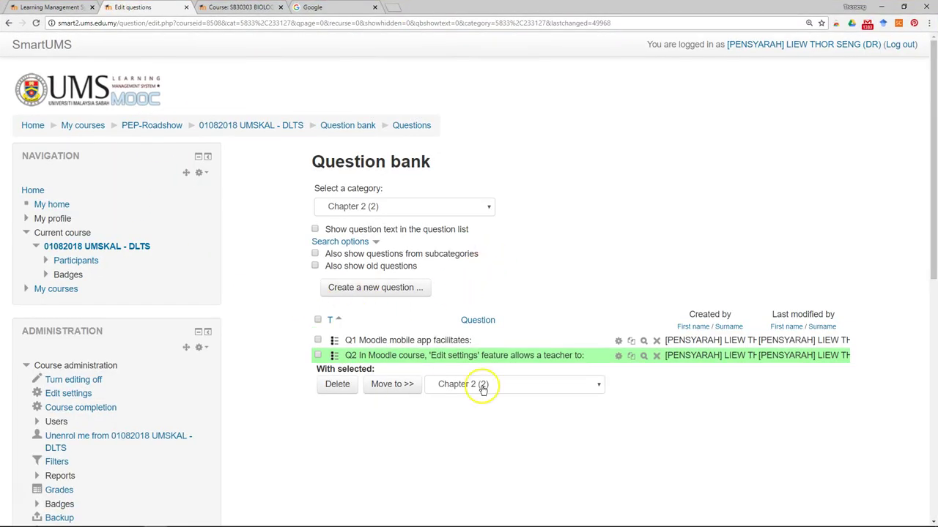
pyautogui.click(445, 205)
pyautogui.click(424, 244)
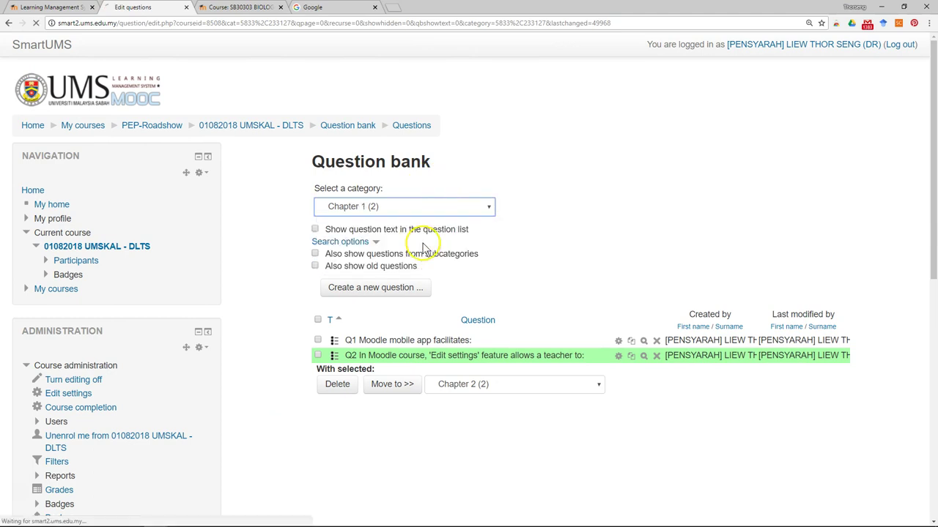